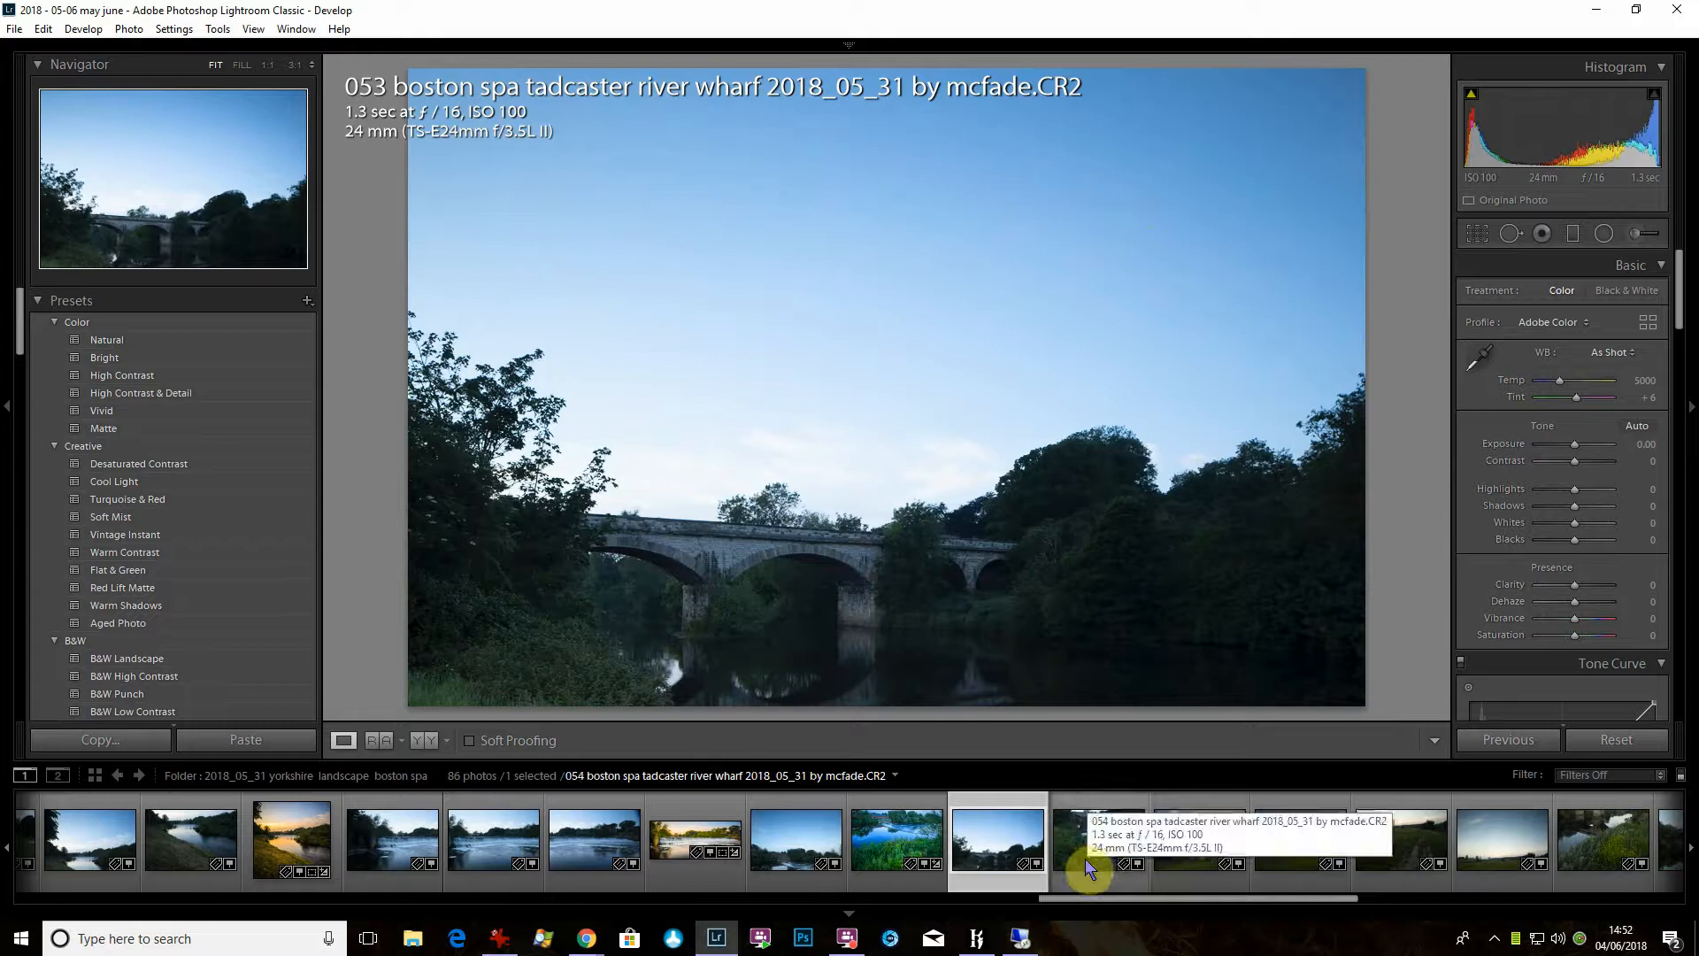
- Compare river photos 053 and 054, and merge the two into a panorama using the Perspective projection
click(1085, 859)
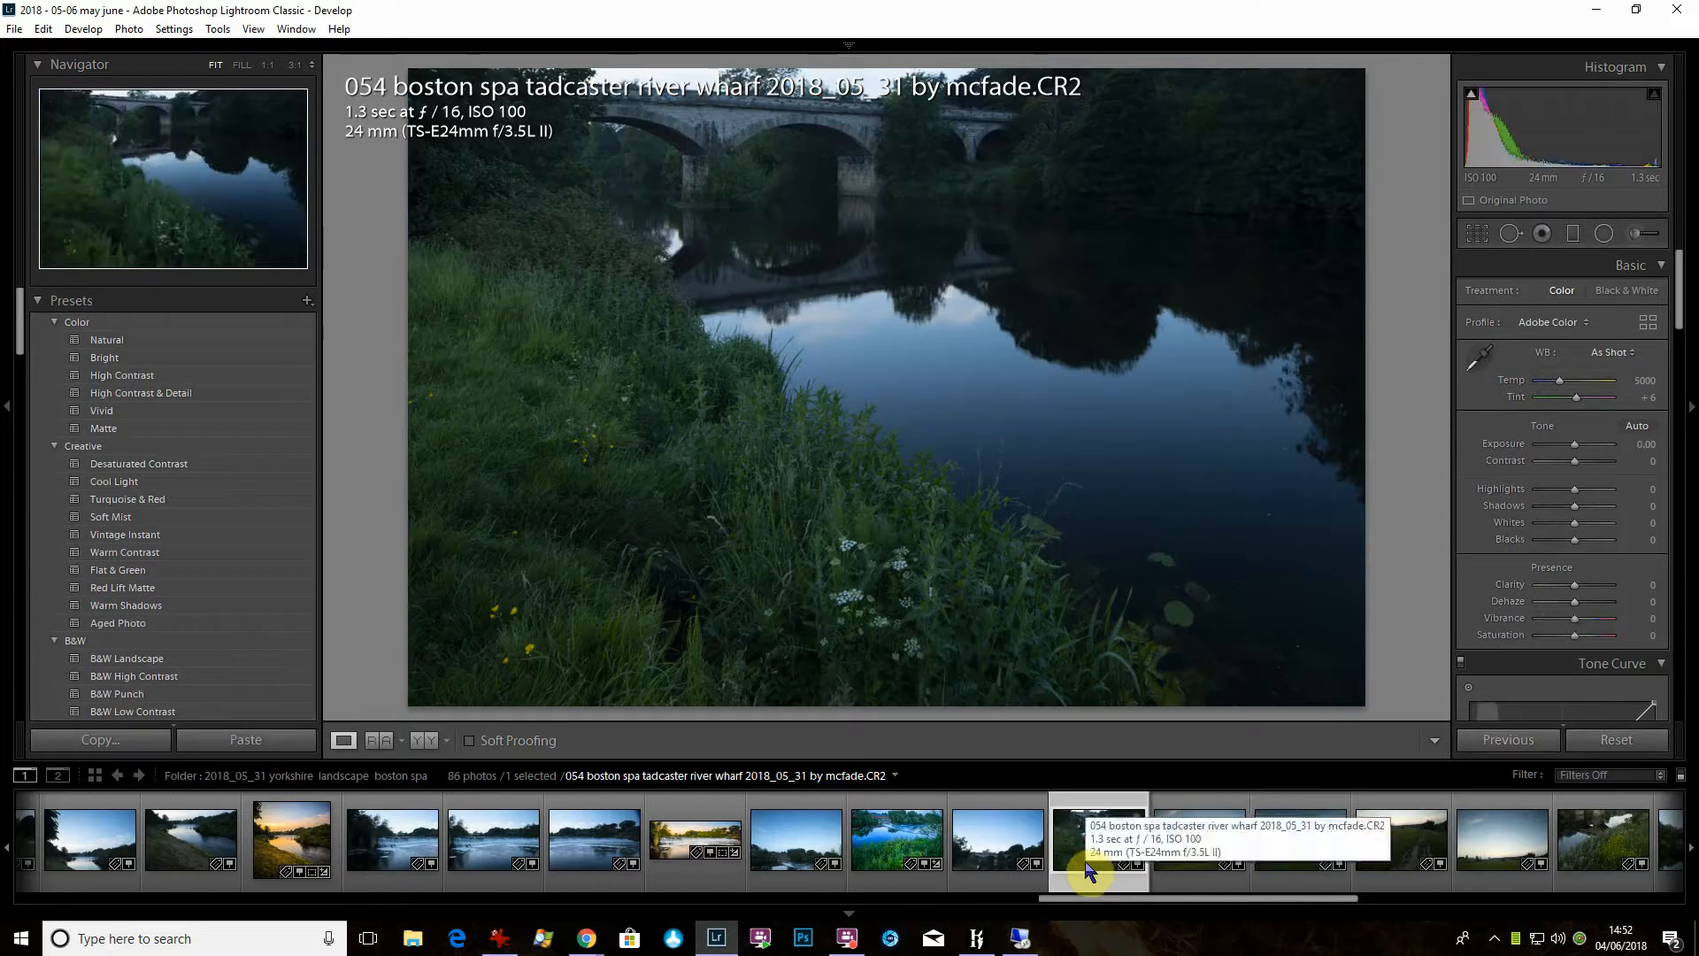
click(992, 855)
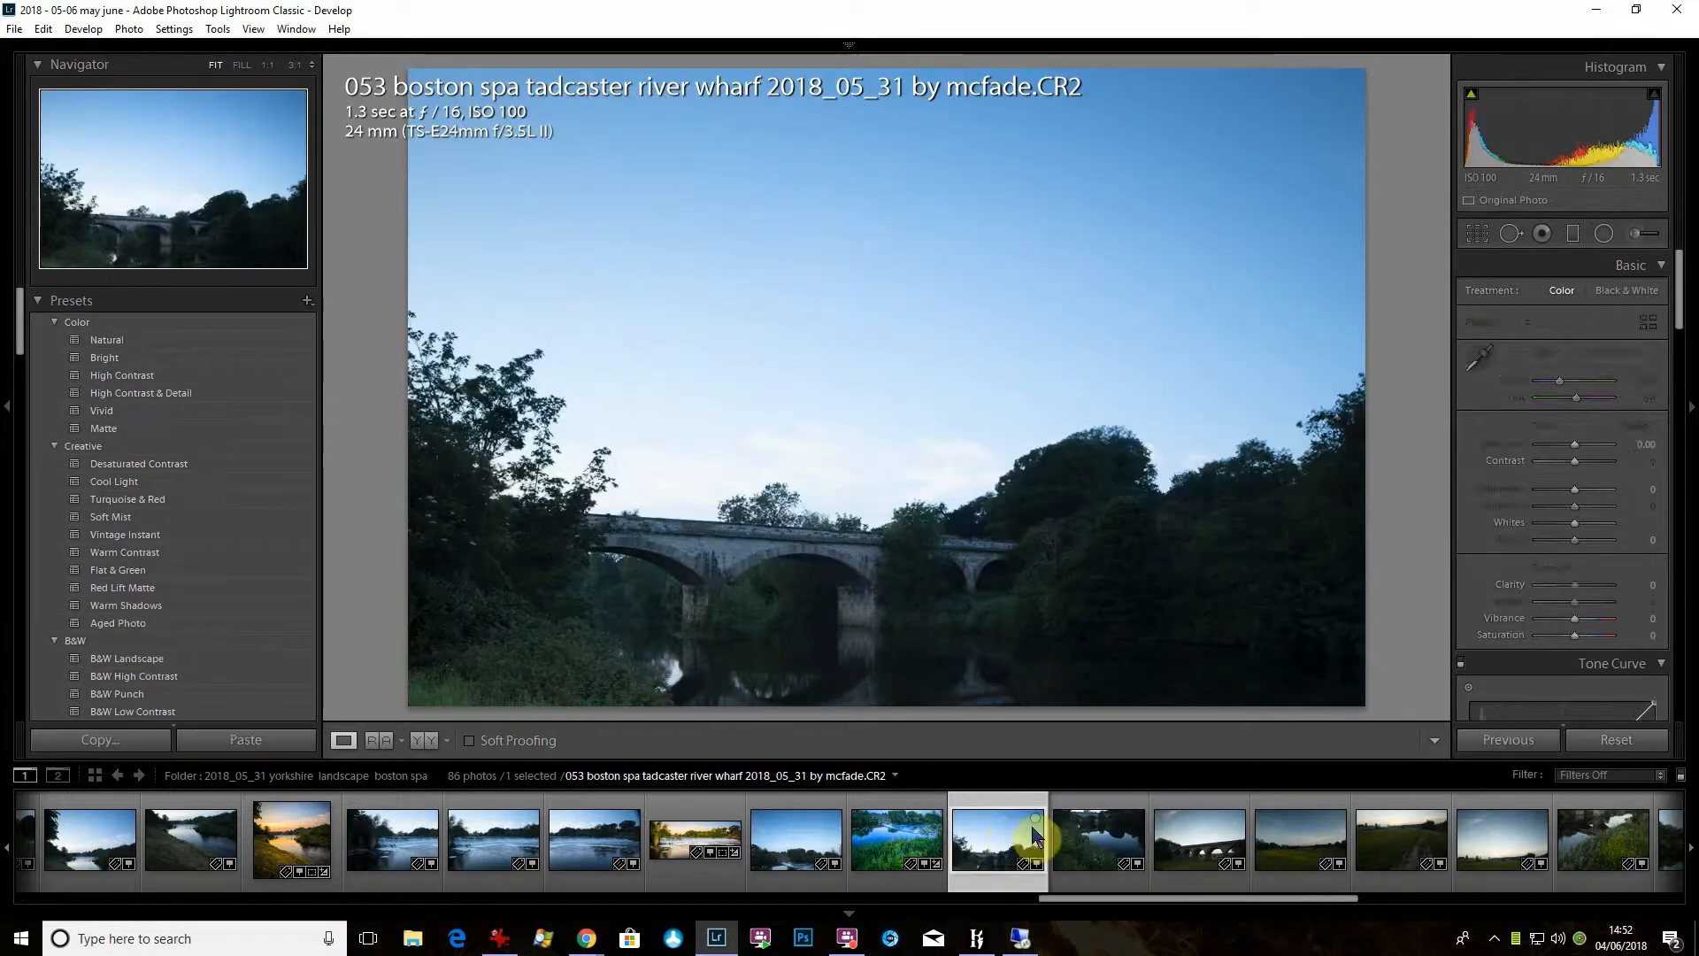
click(1122, 839)
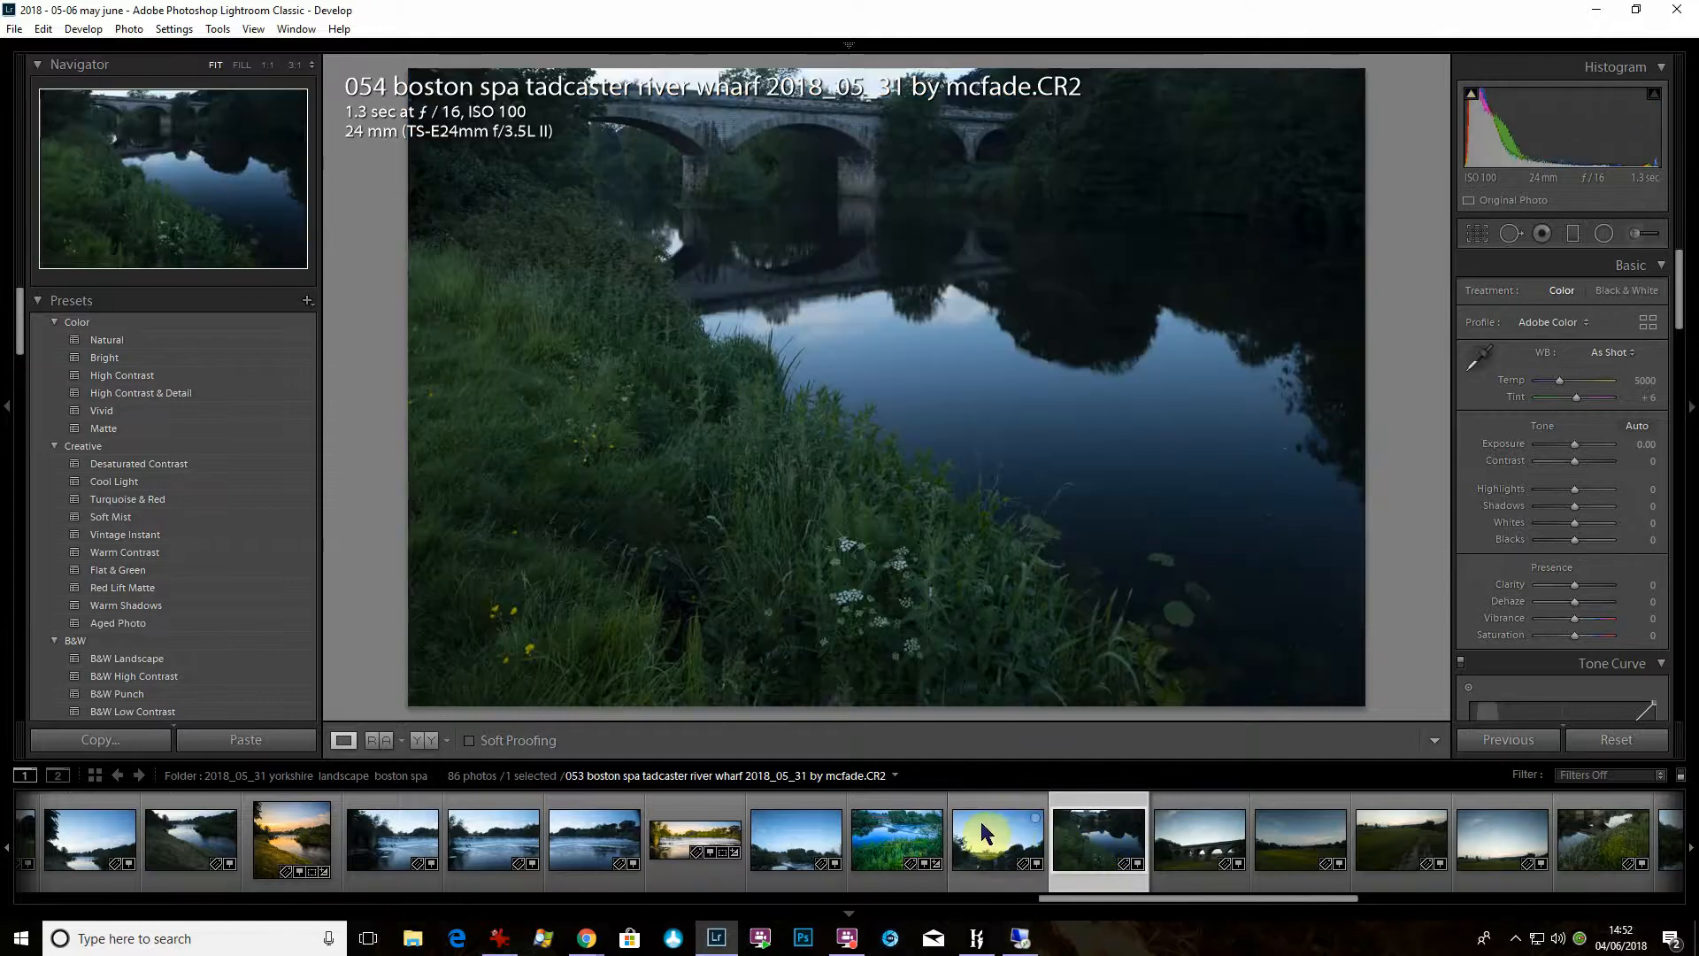
click(981, 825)
click(1124, 834)
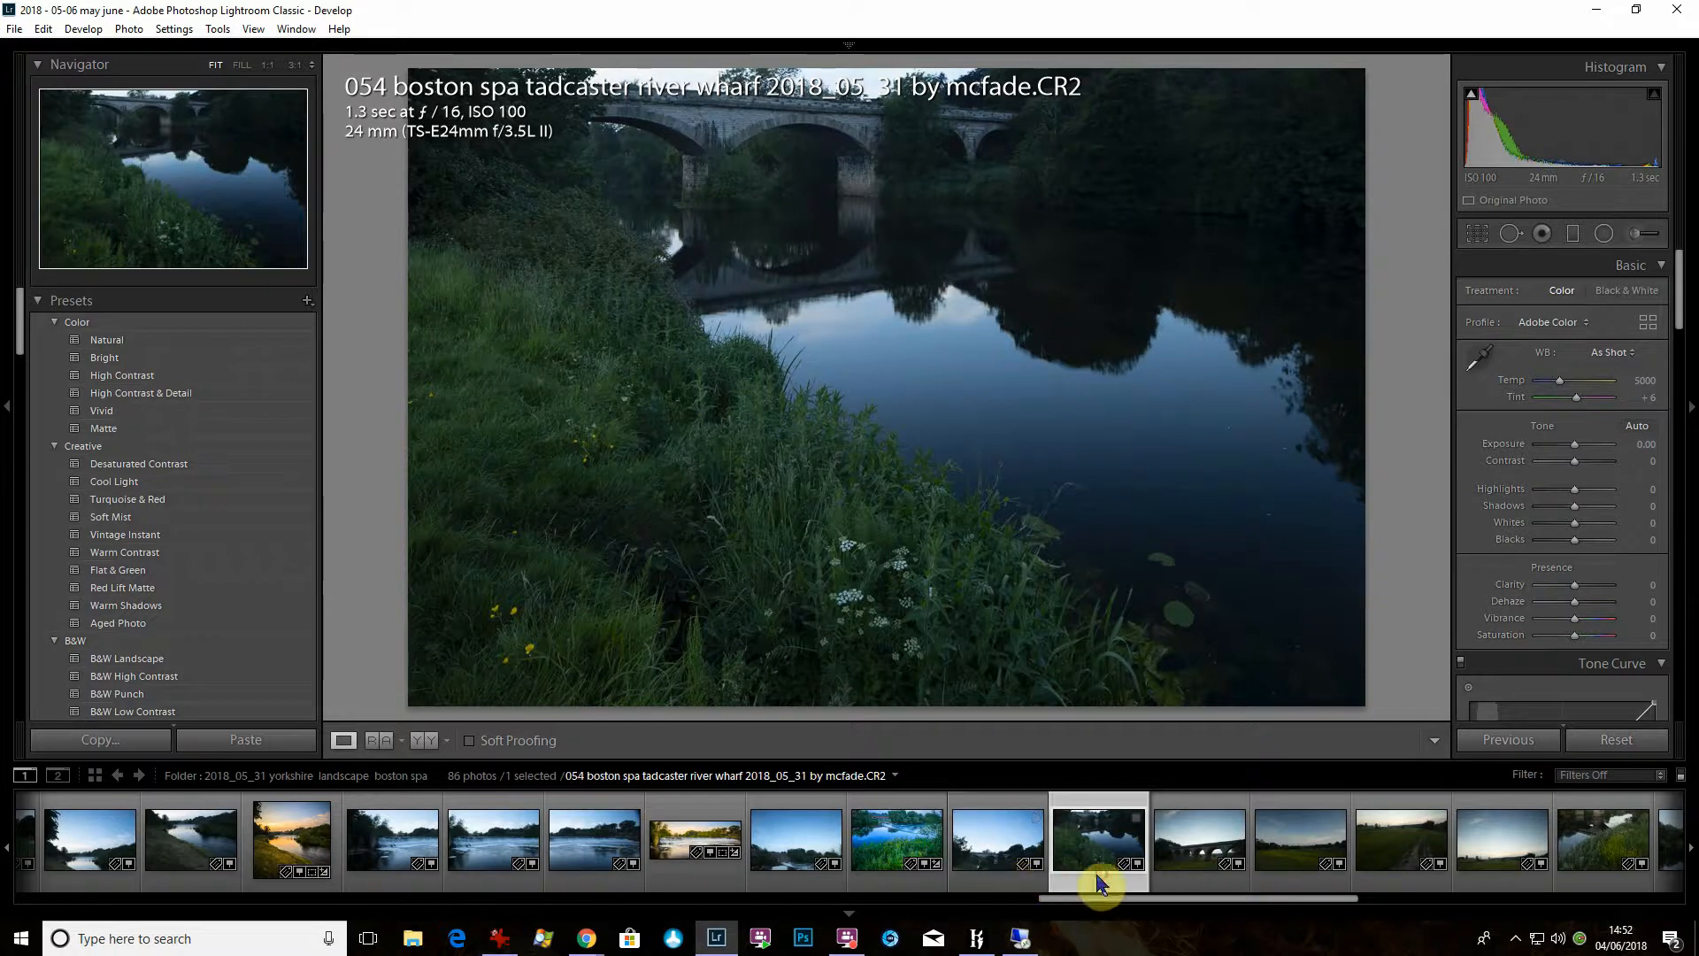
ctrl+click(993, 882)
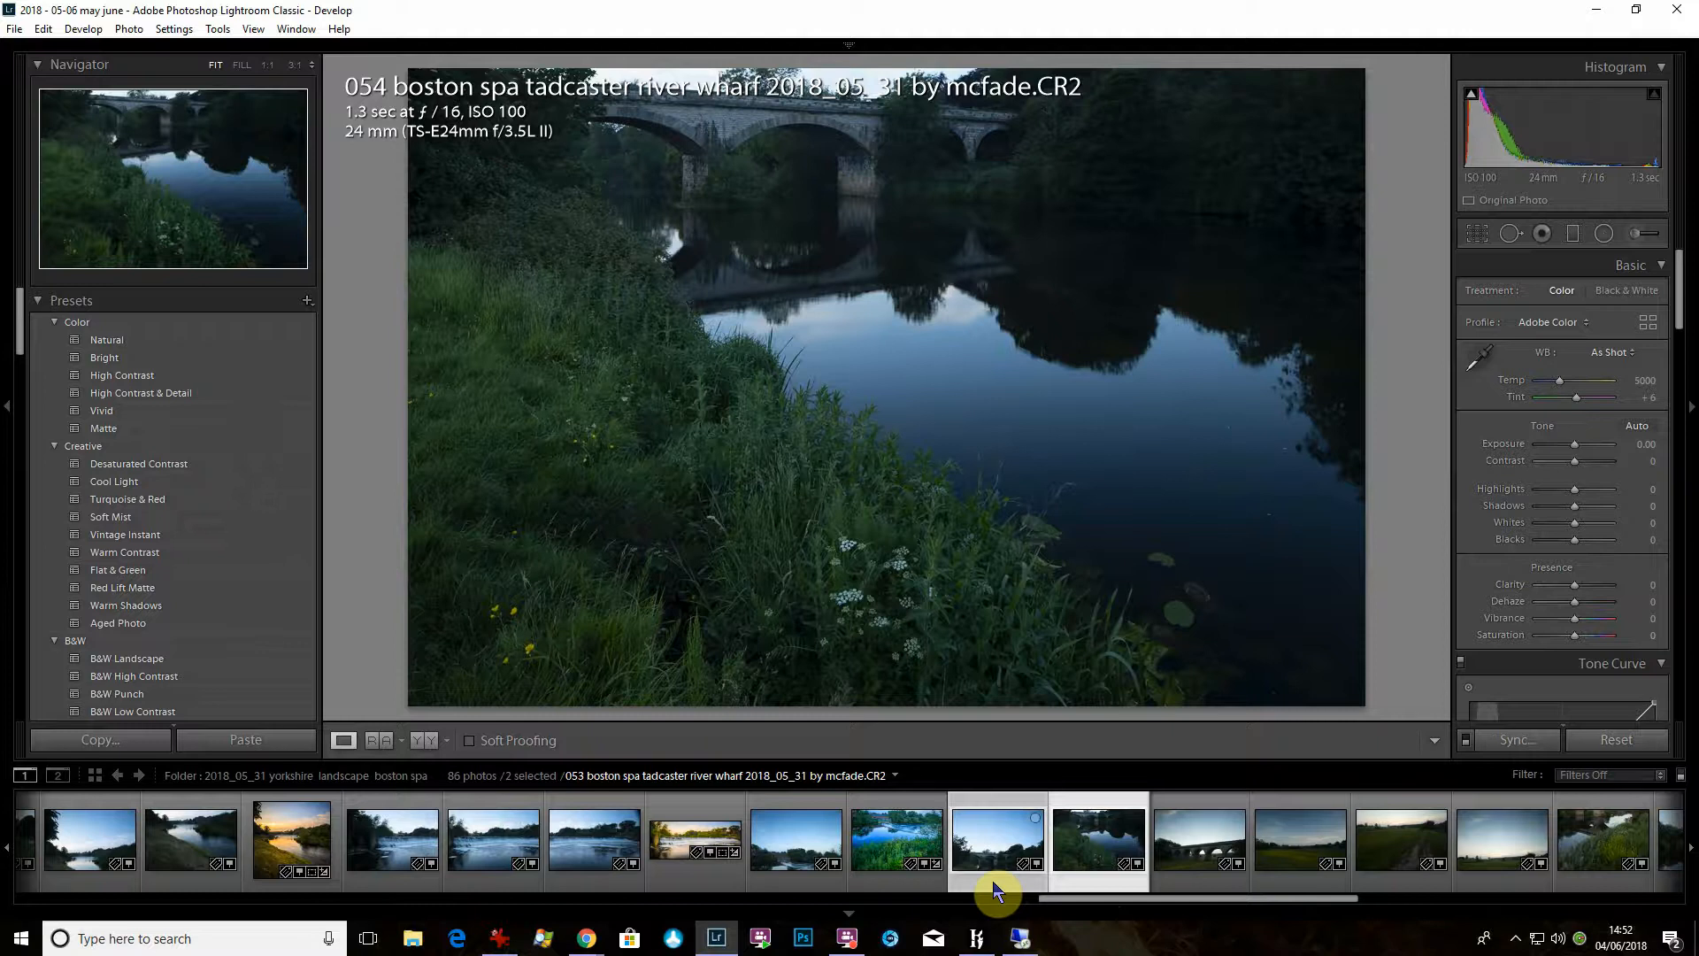
right_click(993, 888)
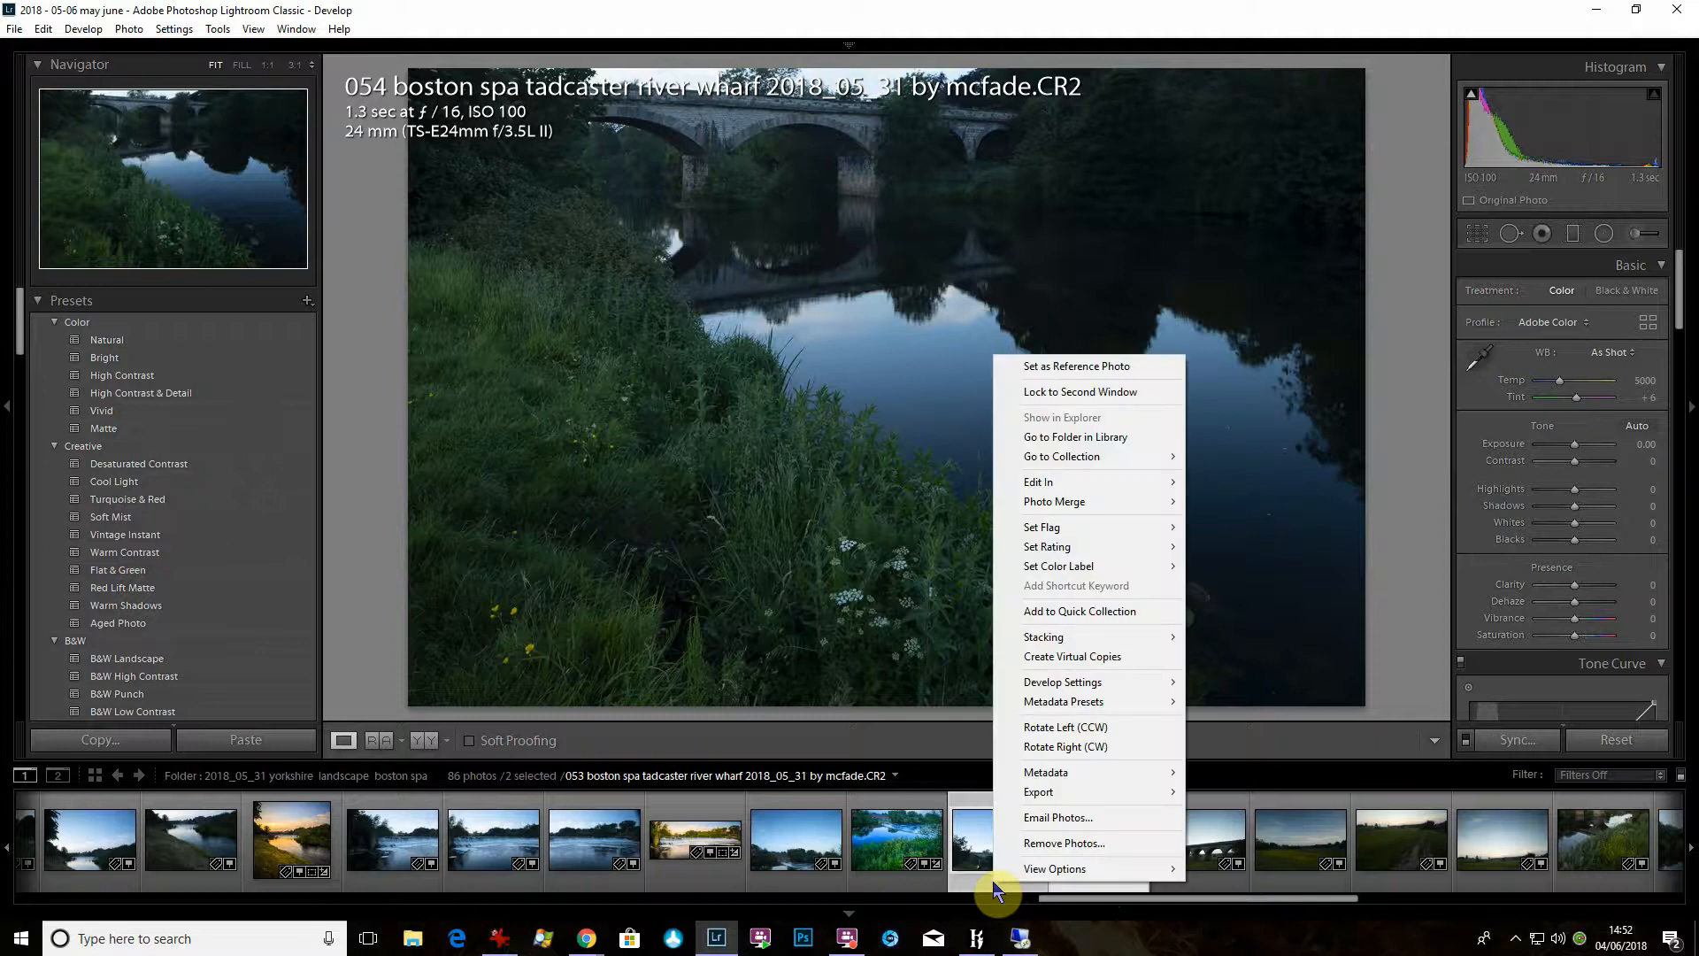
mouse_move(1165, 509)
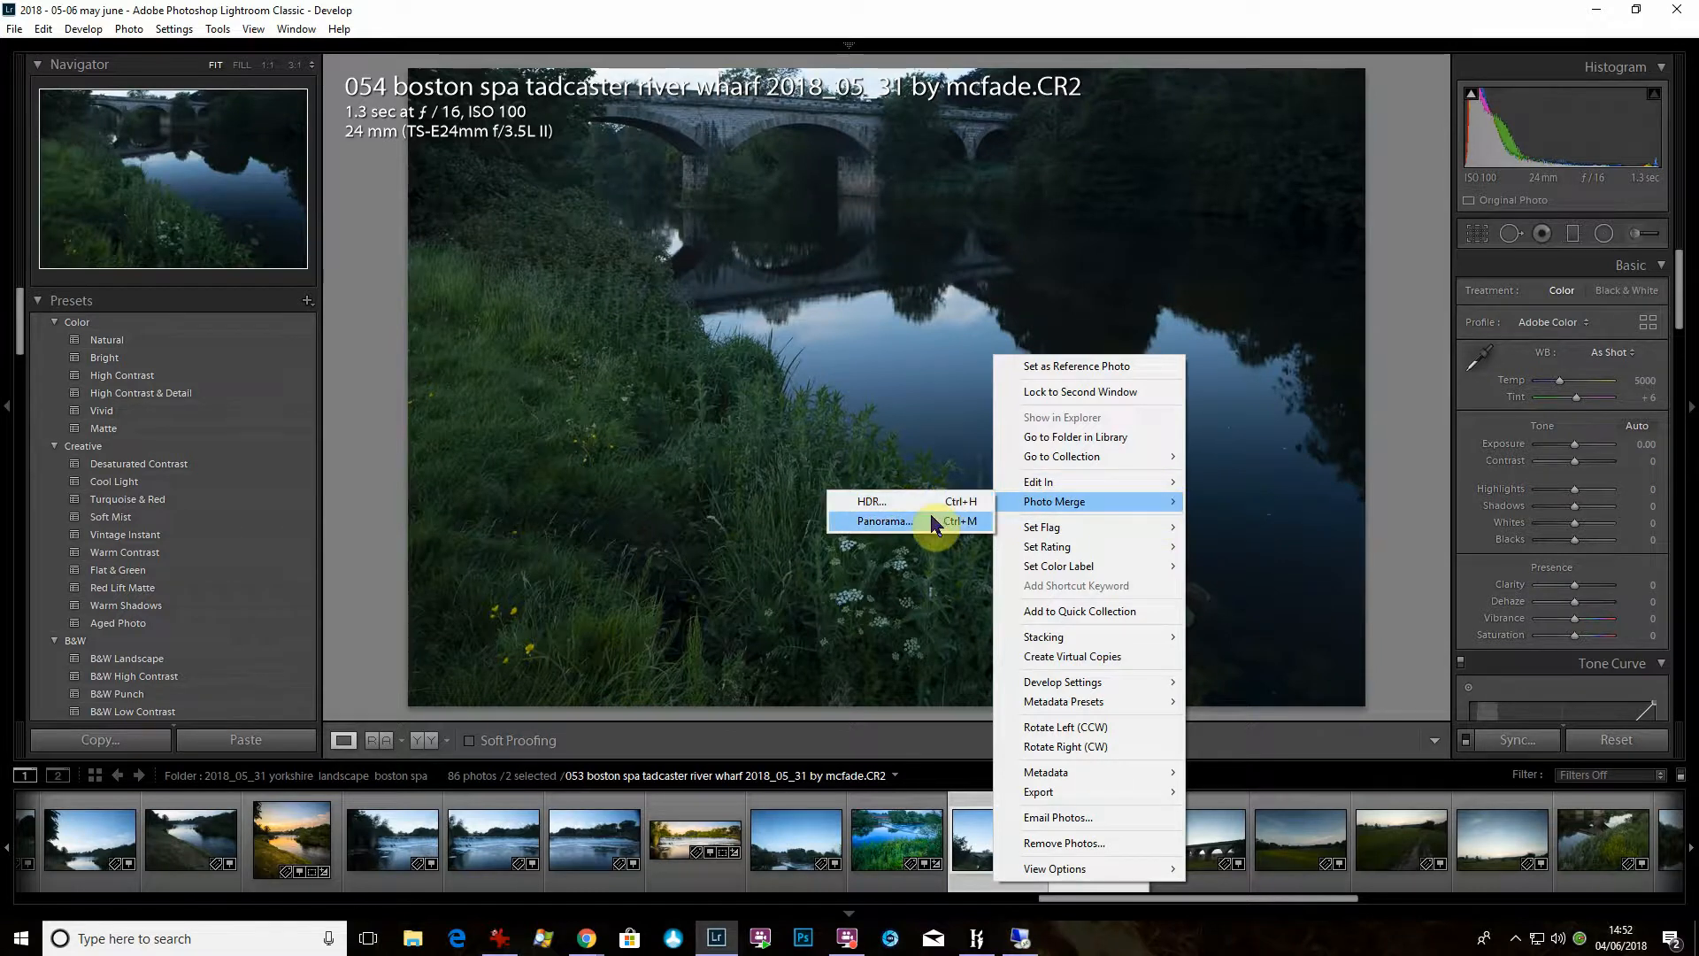
click(885, 522)
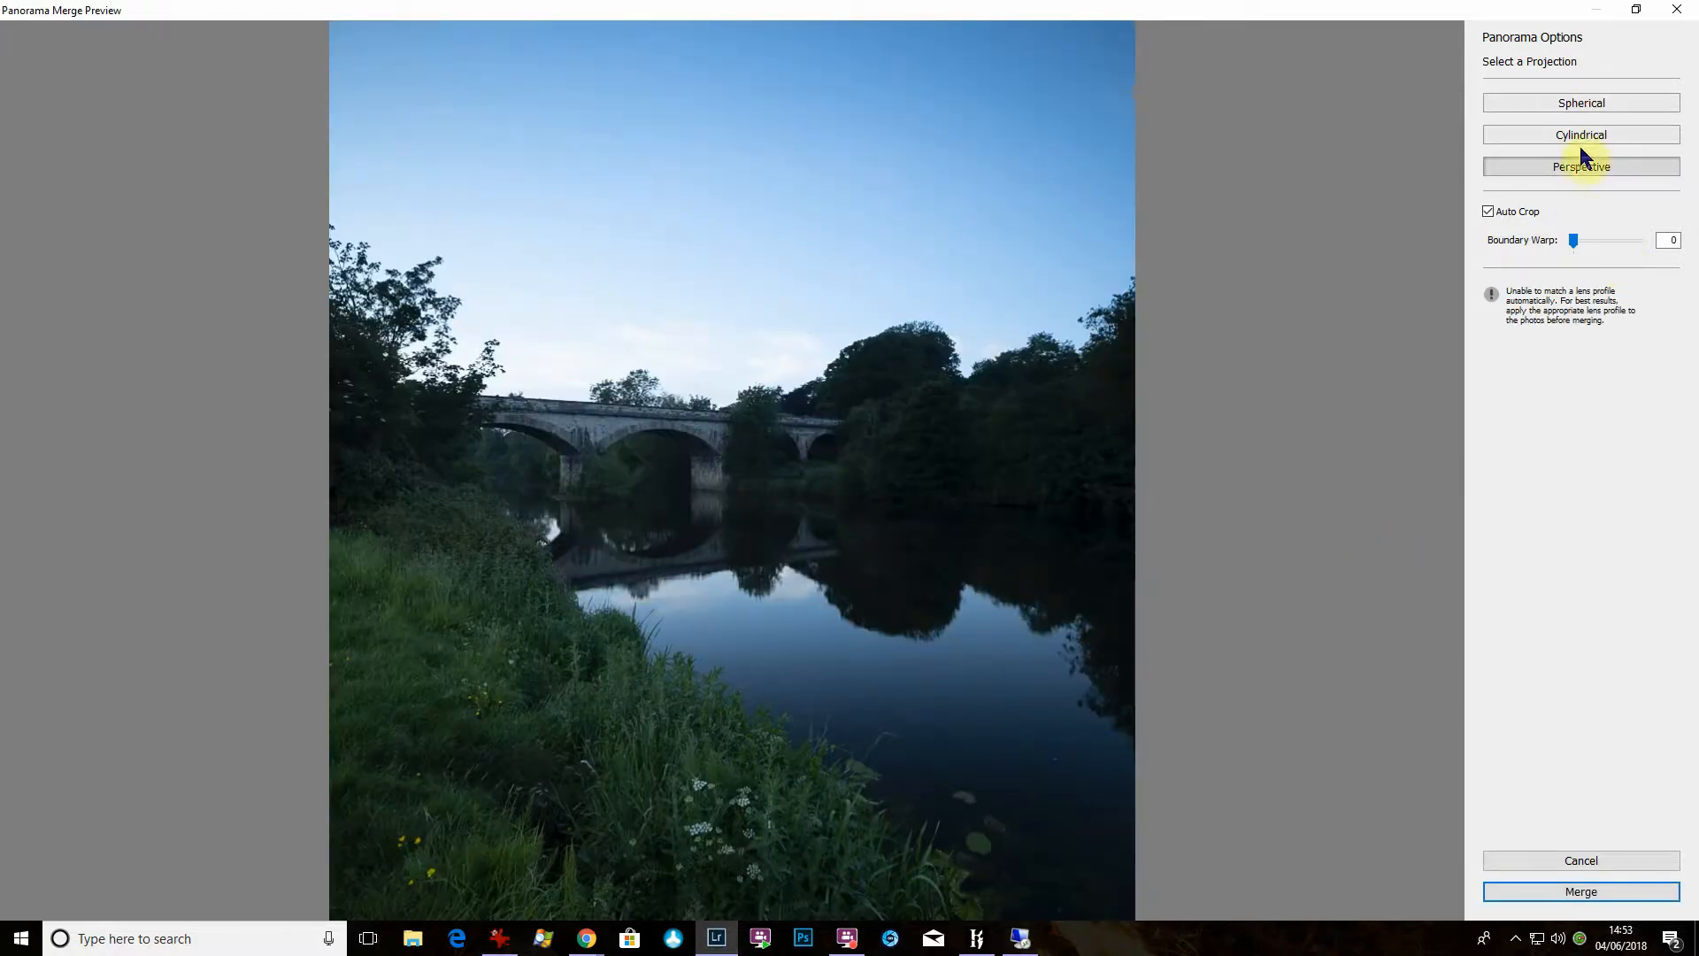
click(1590, 169)
click(1584, 894)
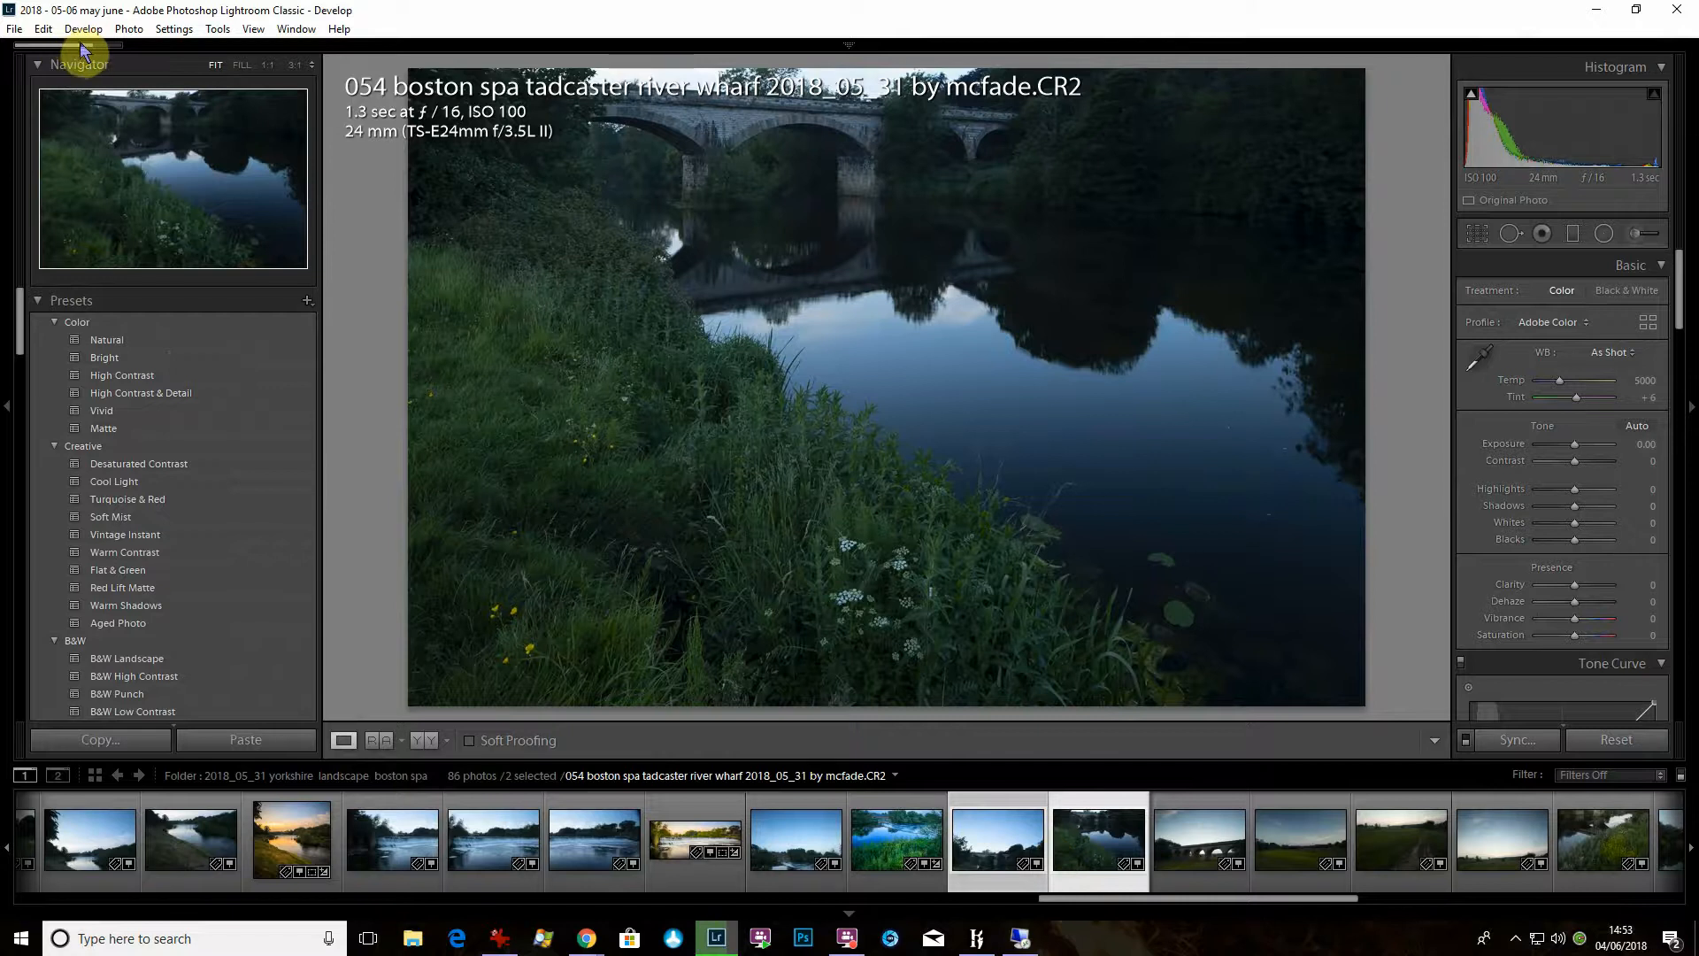
mouse_move(88, 44)
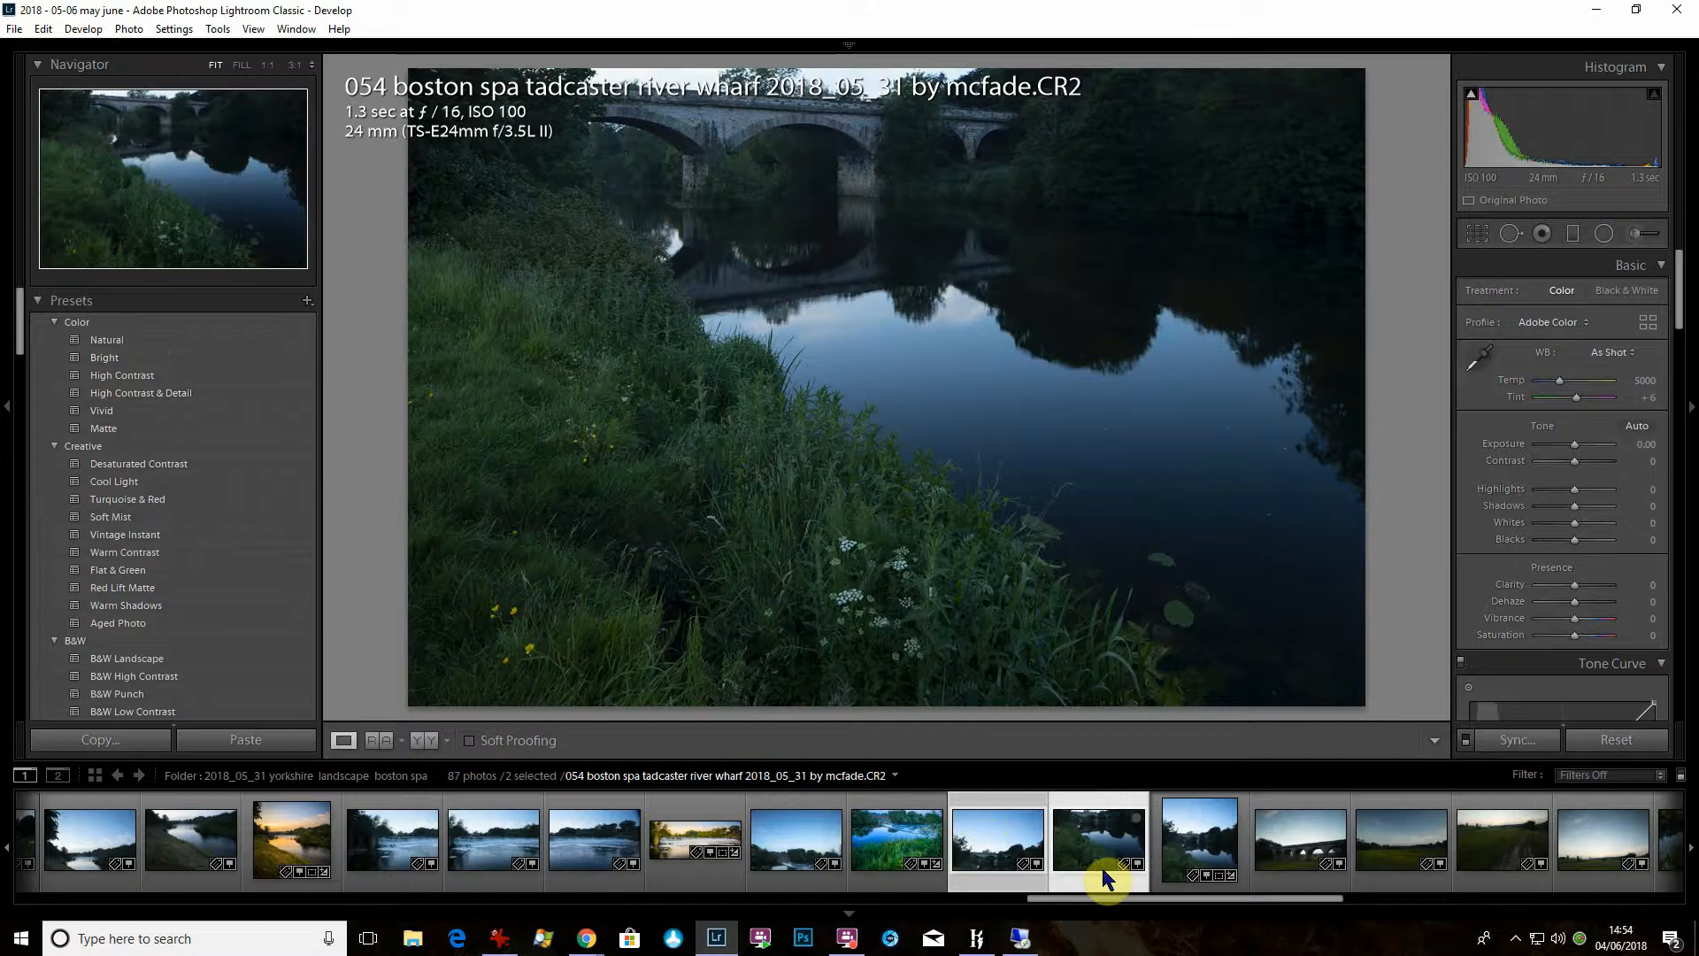
- On the merged panorama, set Highlights to -69, Shadows to +74, Whites to +24 and Contrast to +26
click(1178, 859)
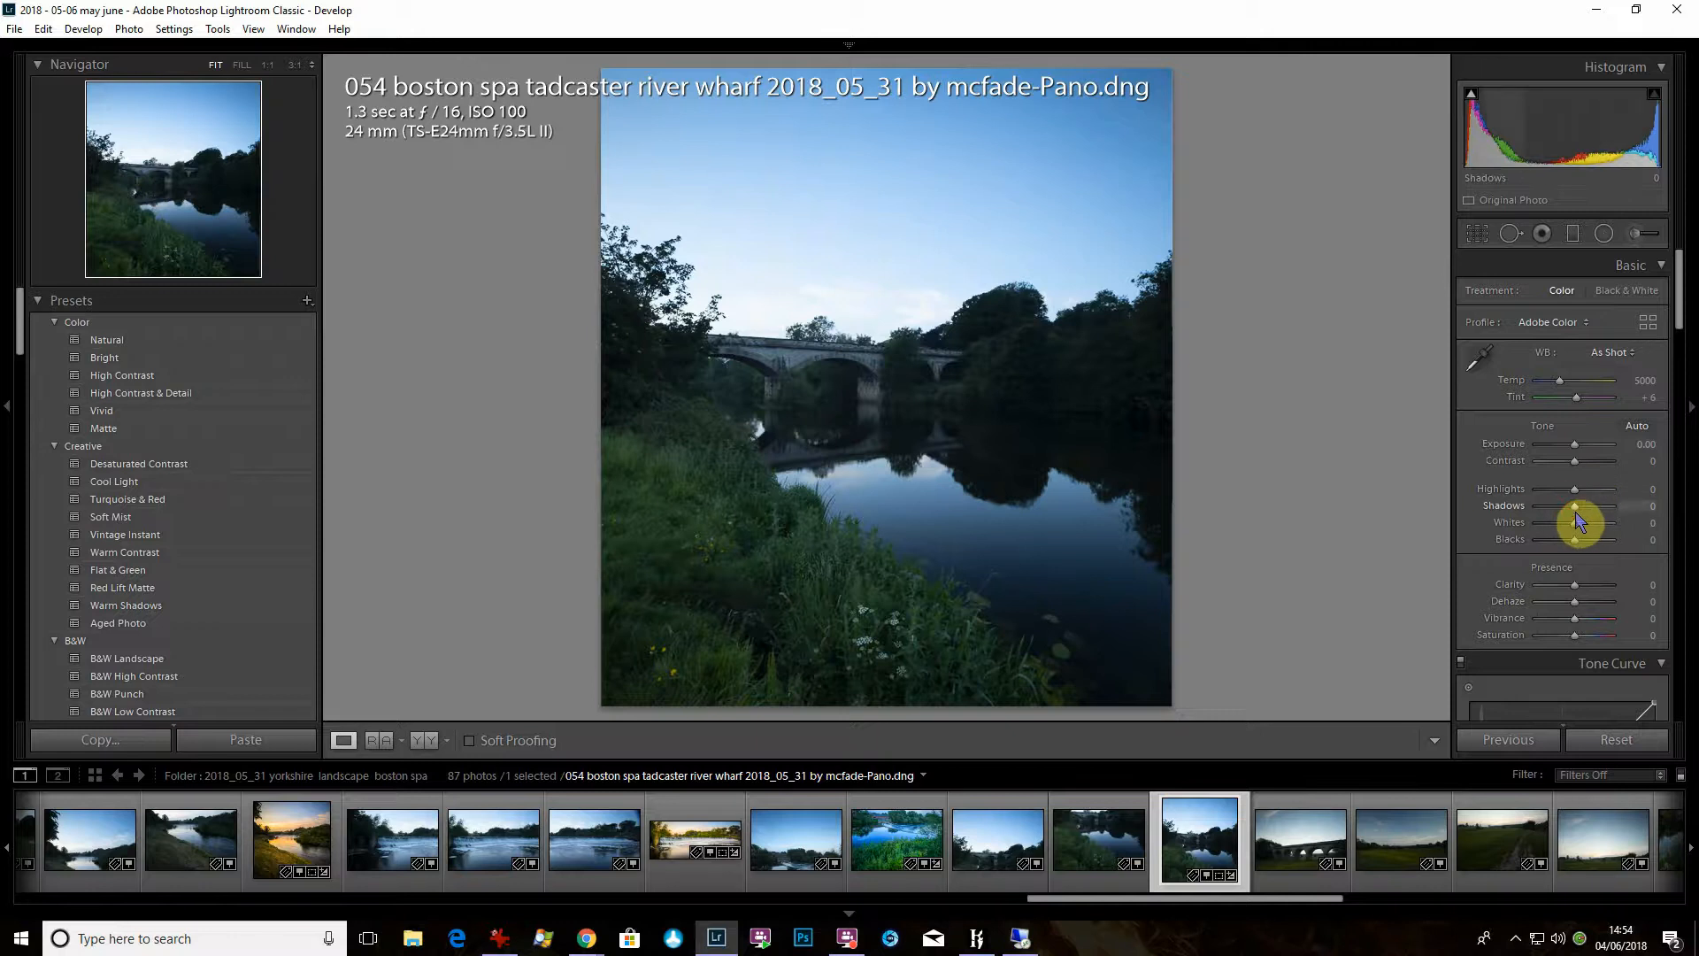
mouse_move(1576, 505)
mouse_down()
mouse_move(1606, 514)
mouse_move(1551, 494)
mouse_move(1584, 523)
mouse_up()
drag(1584, 460, 1586, 473)
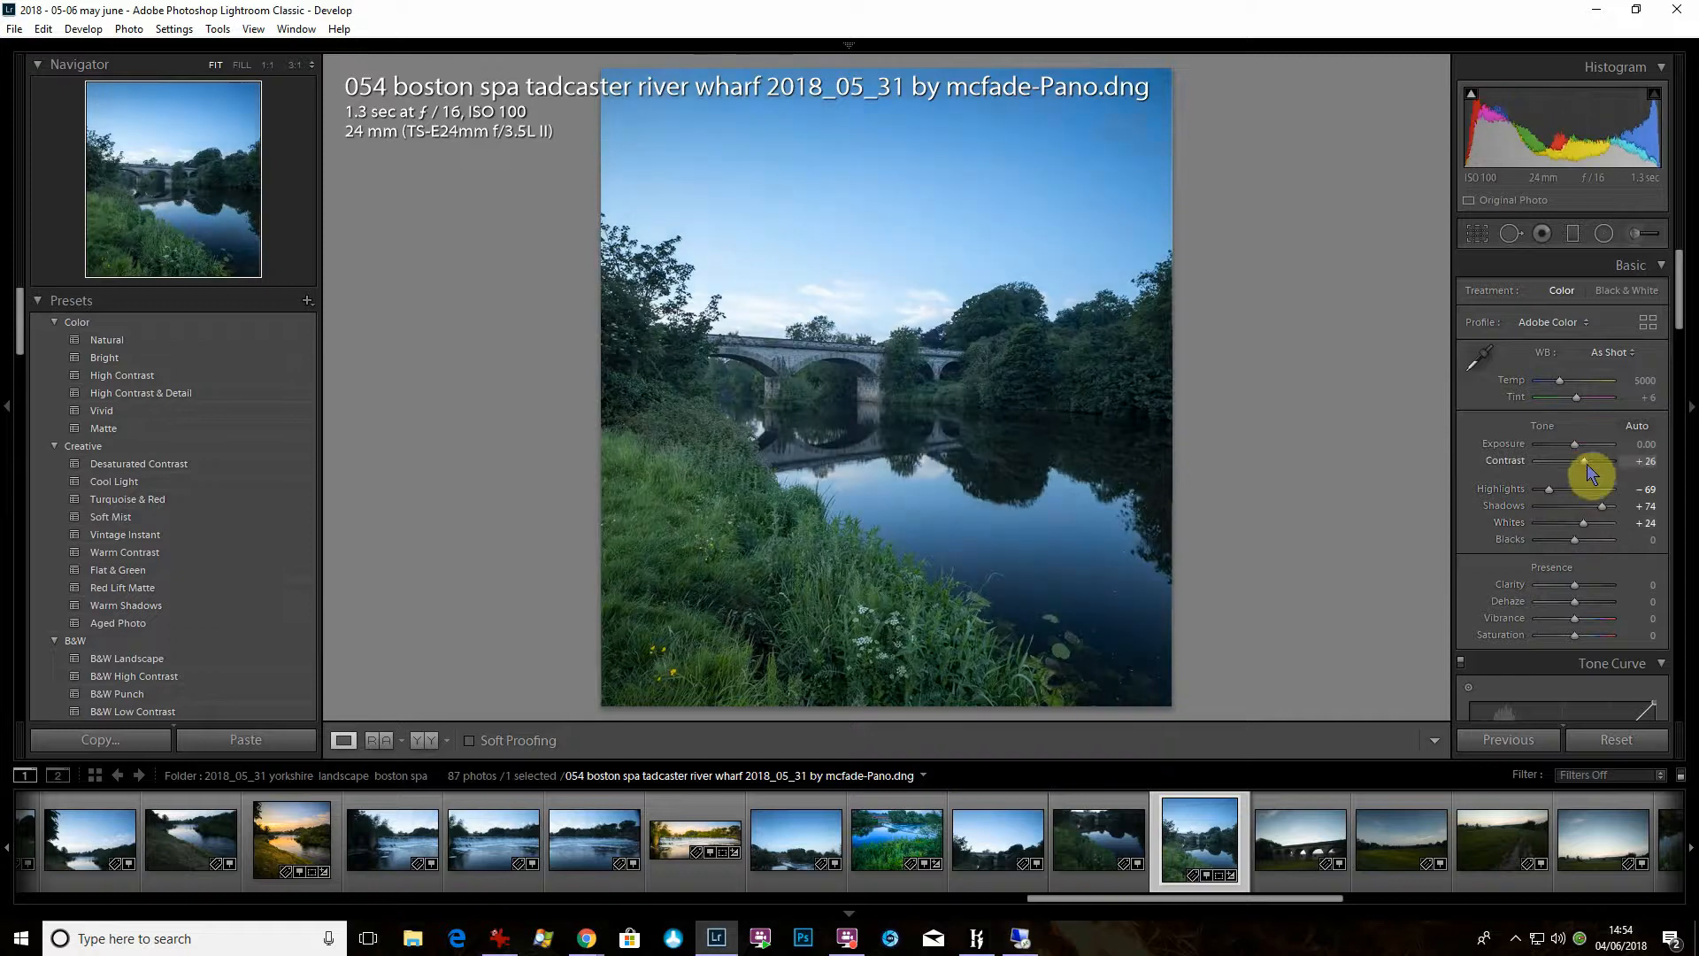
- Set the panorama's Clarity to +33, white balance Temp to 7595 and Vibrance to +26
click(1590, 586)
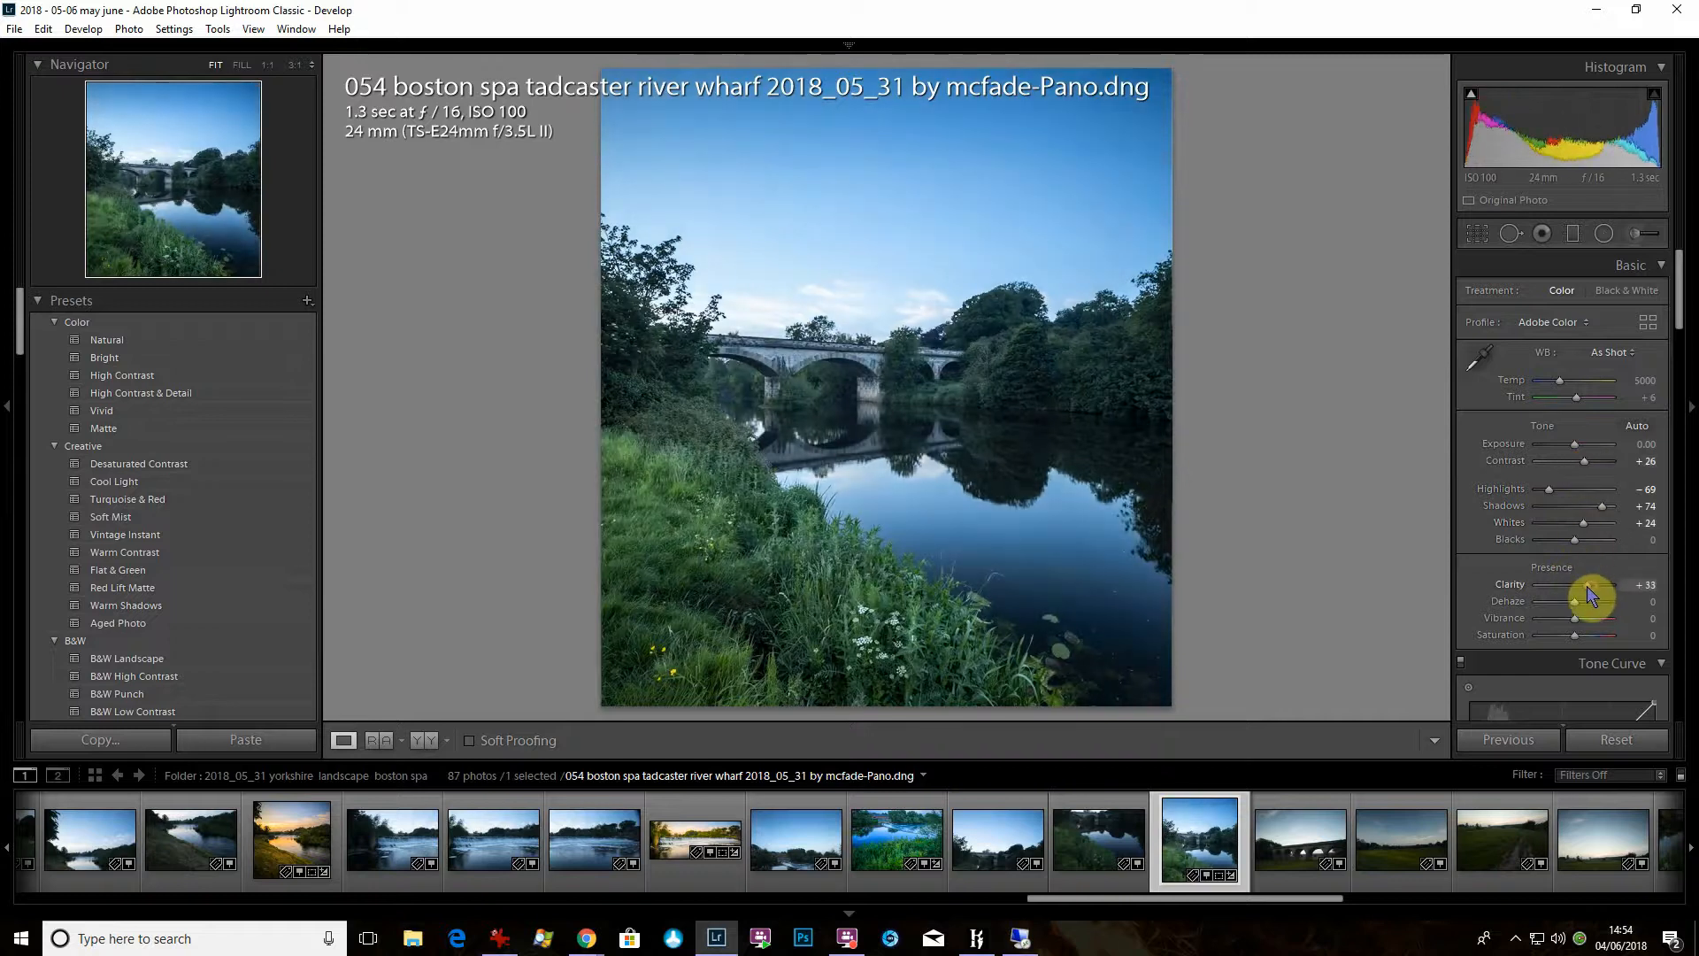
drag(1559, 386, 1579, 390)
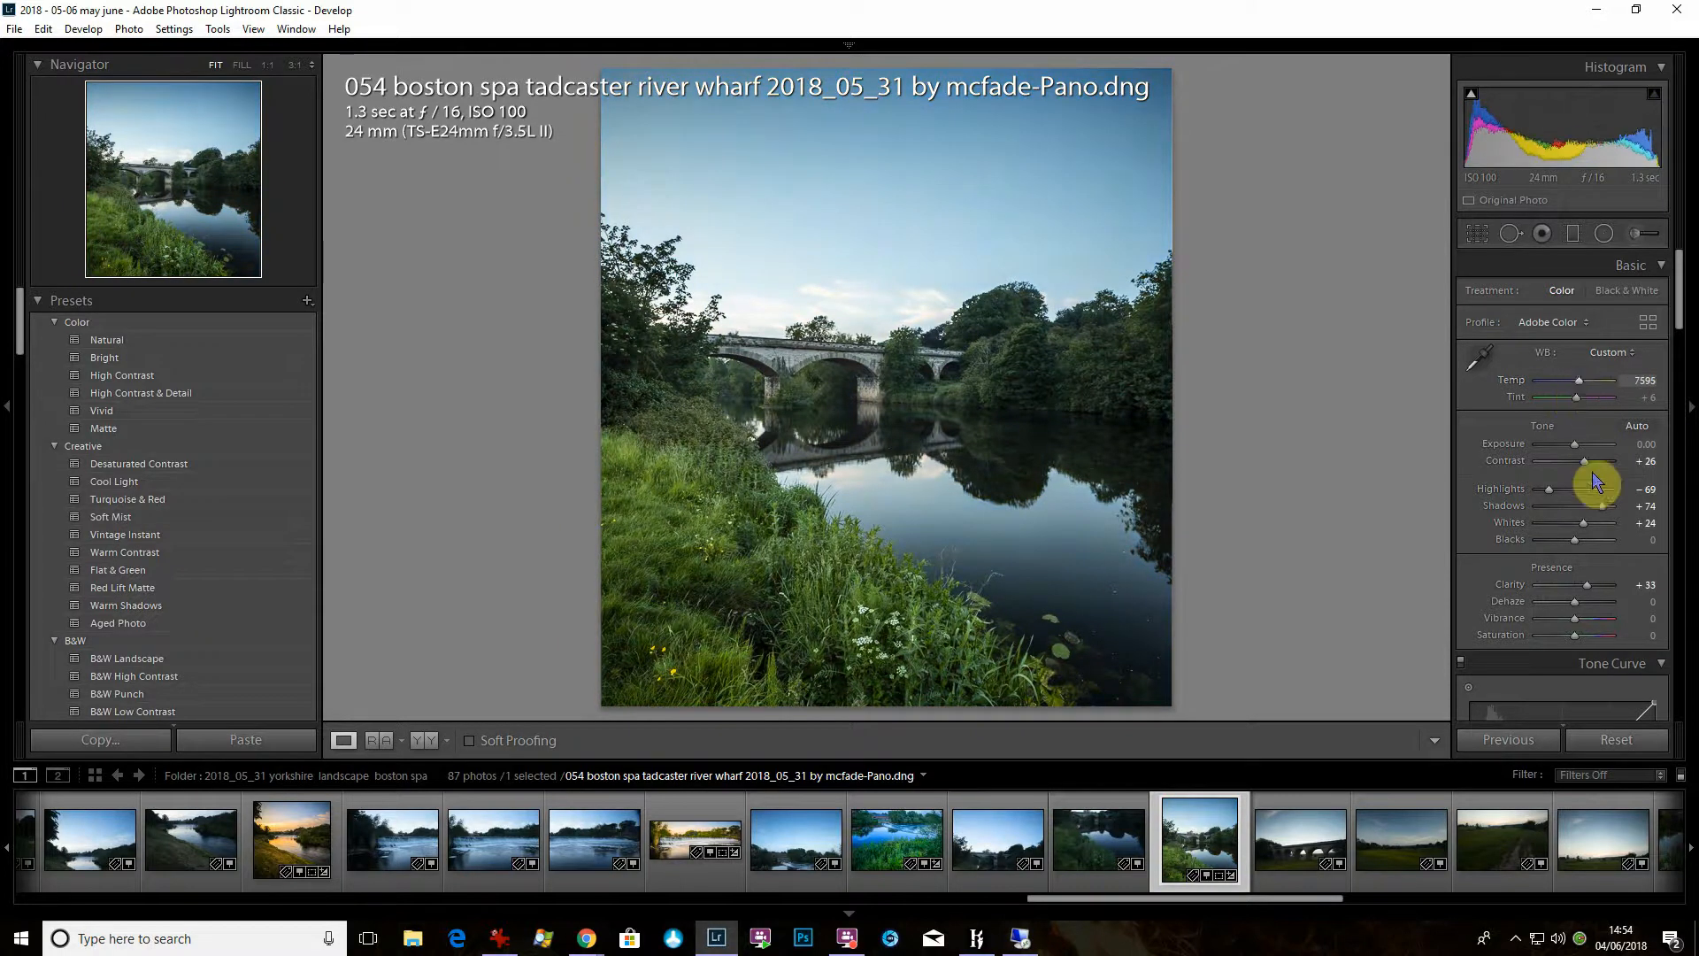
click(1586, 627)
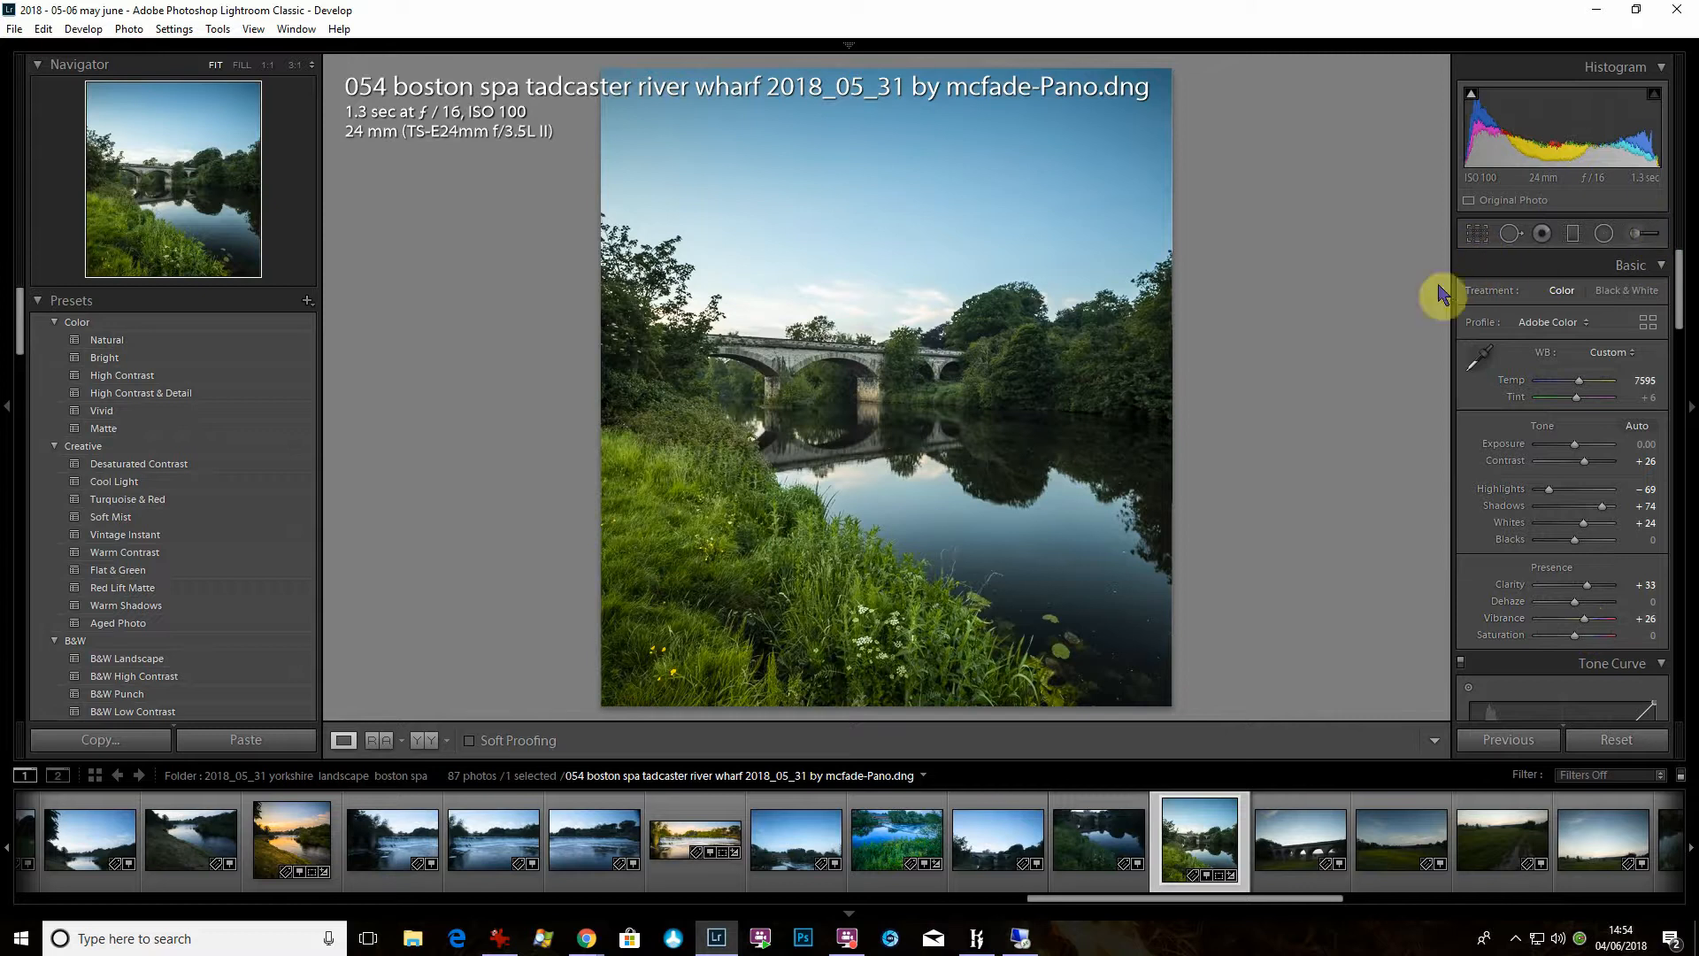
- Crop the panorama to a narrower portrait frame, trimming the dark right side and thin strips of the left edge and sky
click(1477, 233)
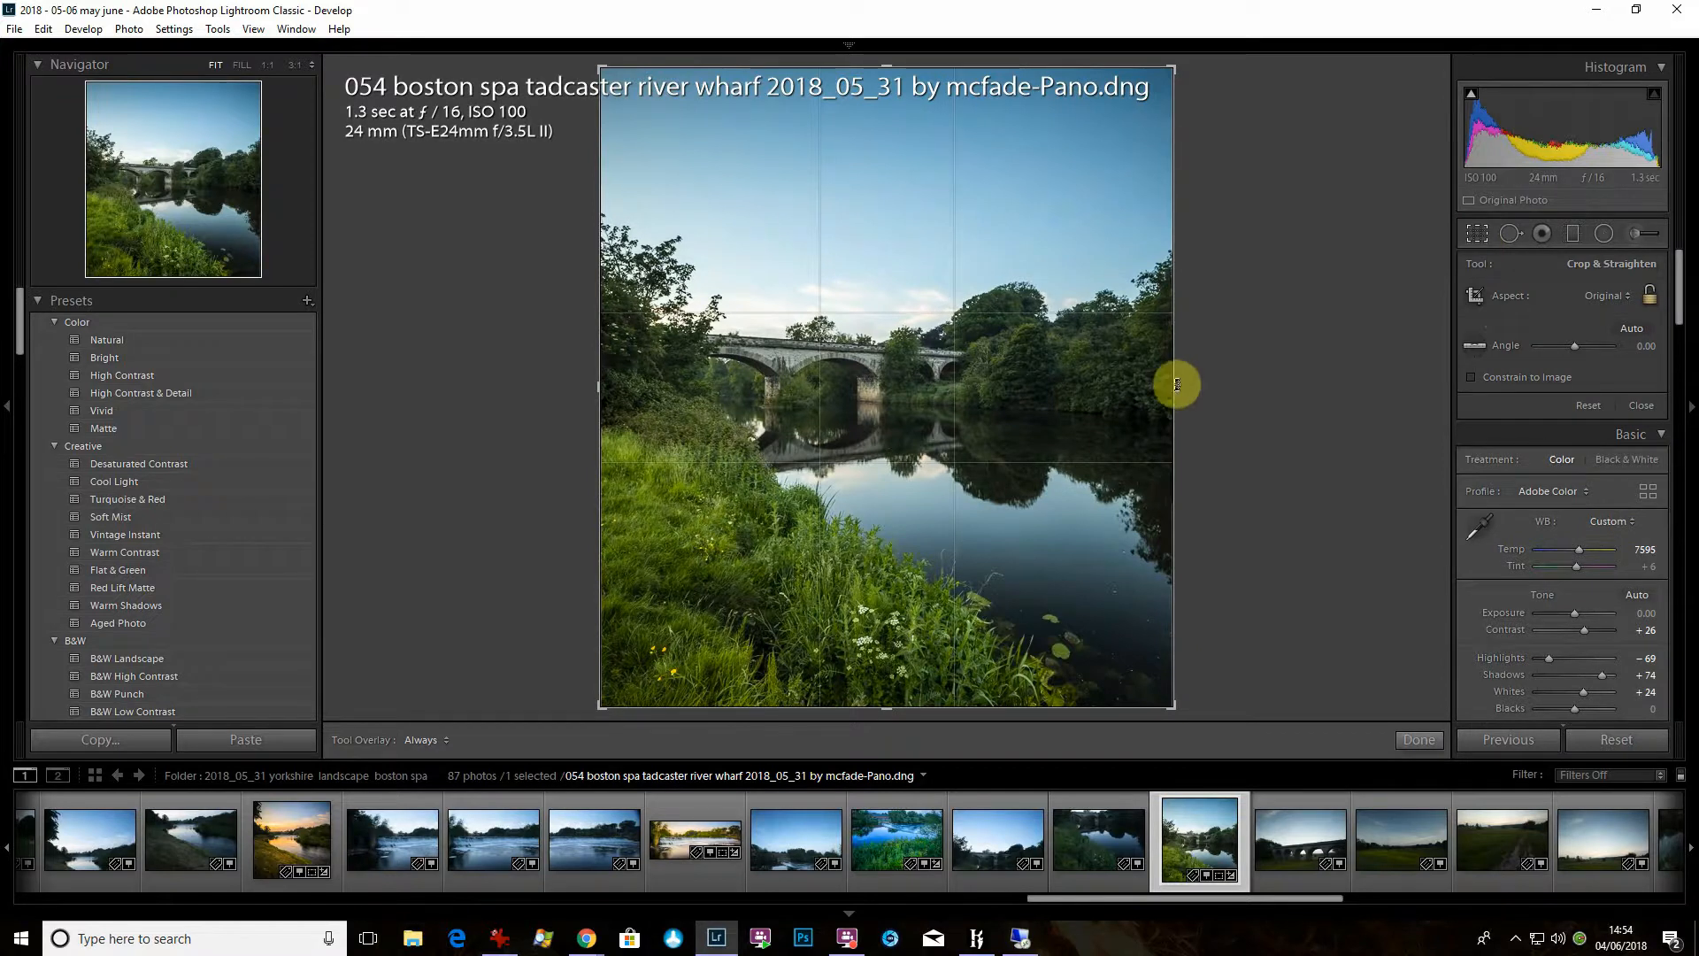
drag(1177, 385, 1133, 400)
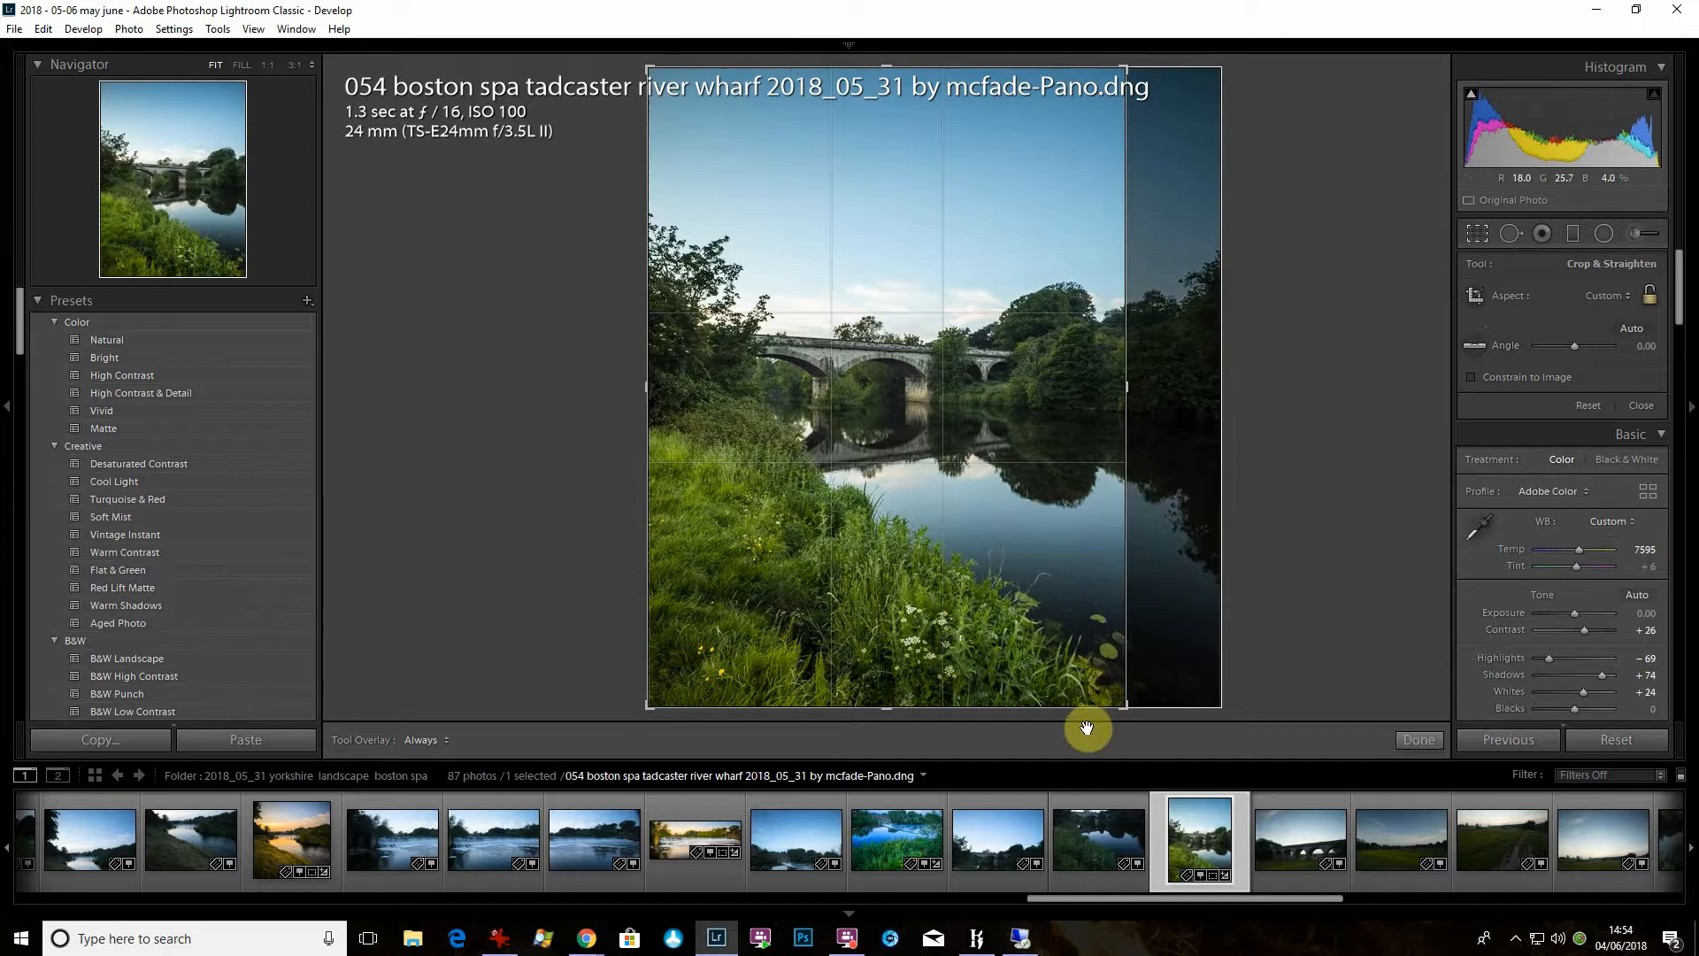
drag(650, 69, 667, 102)
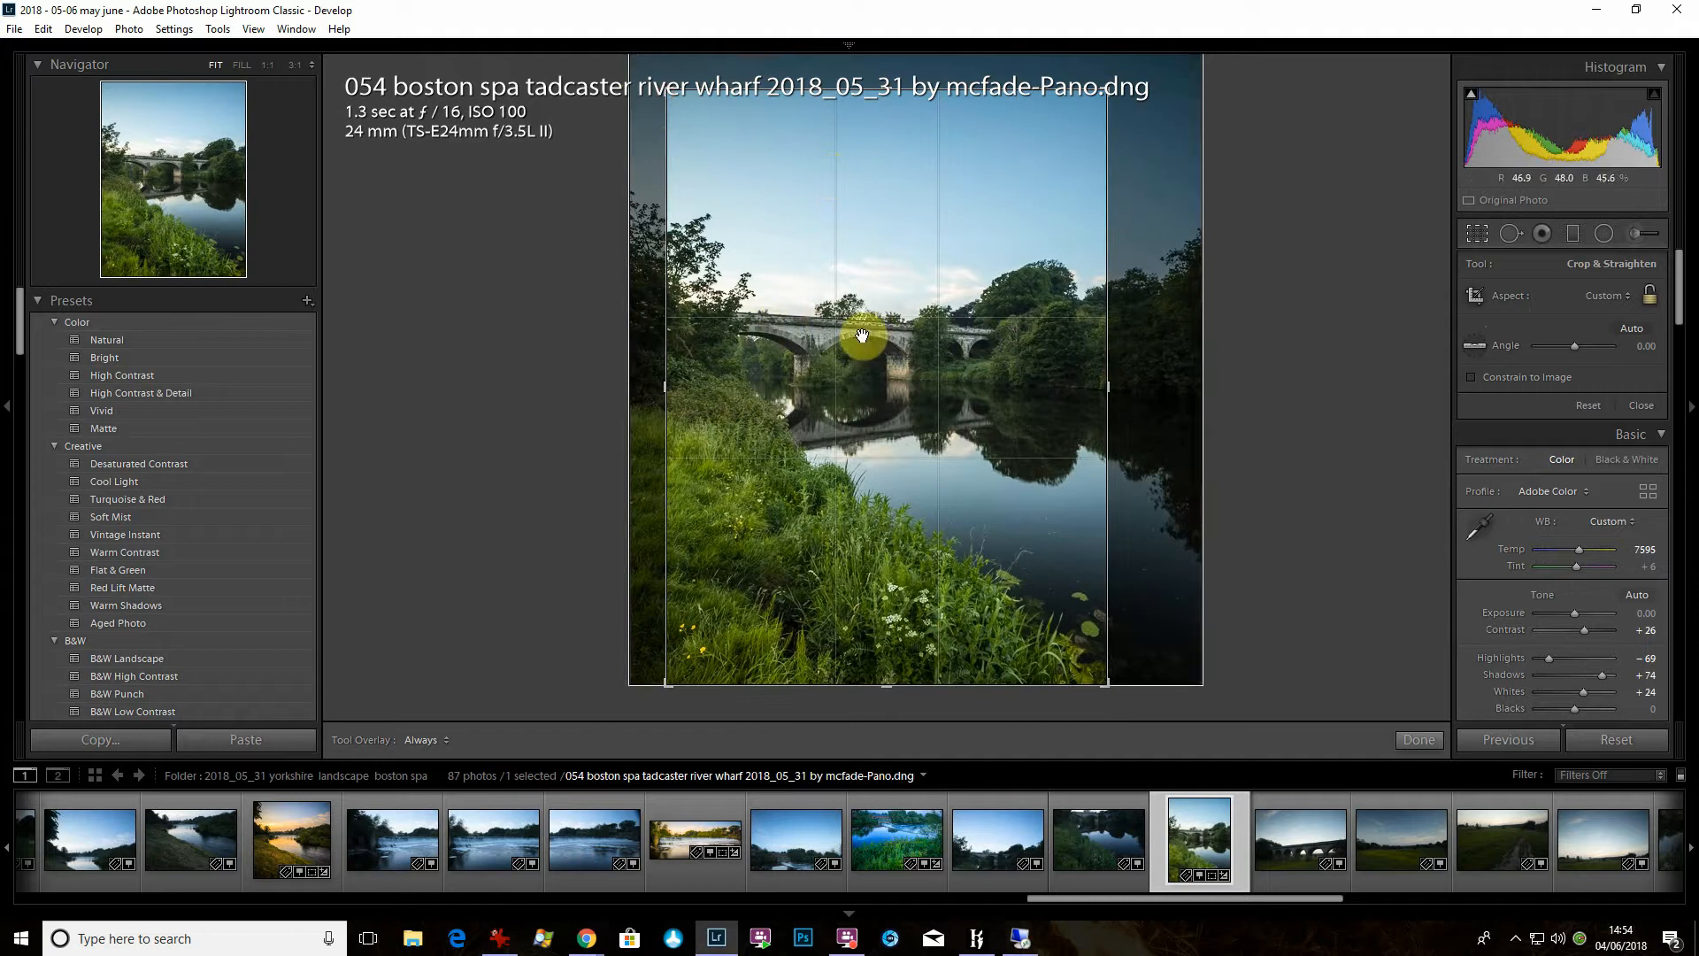
click(1417, 741)
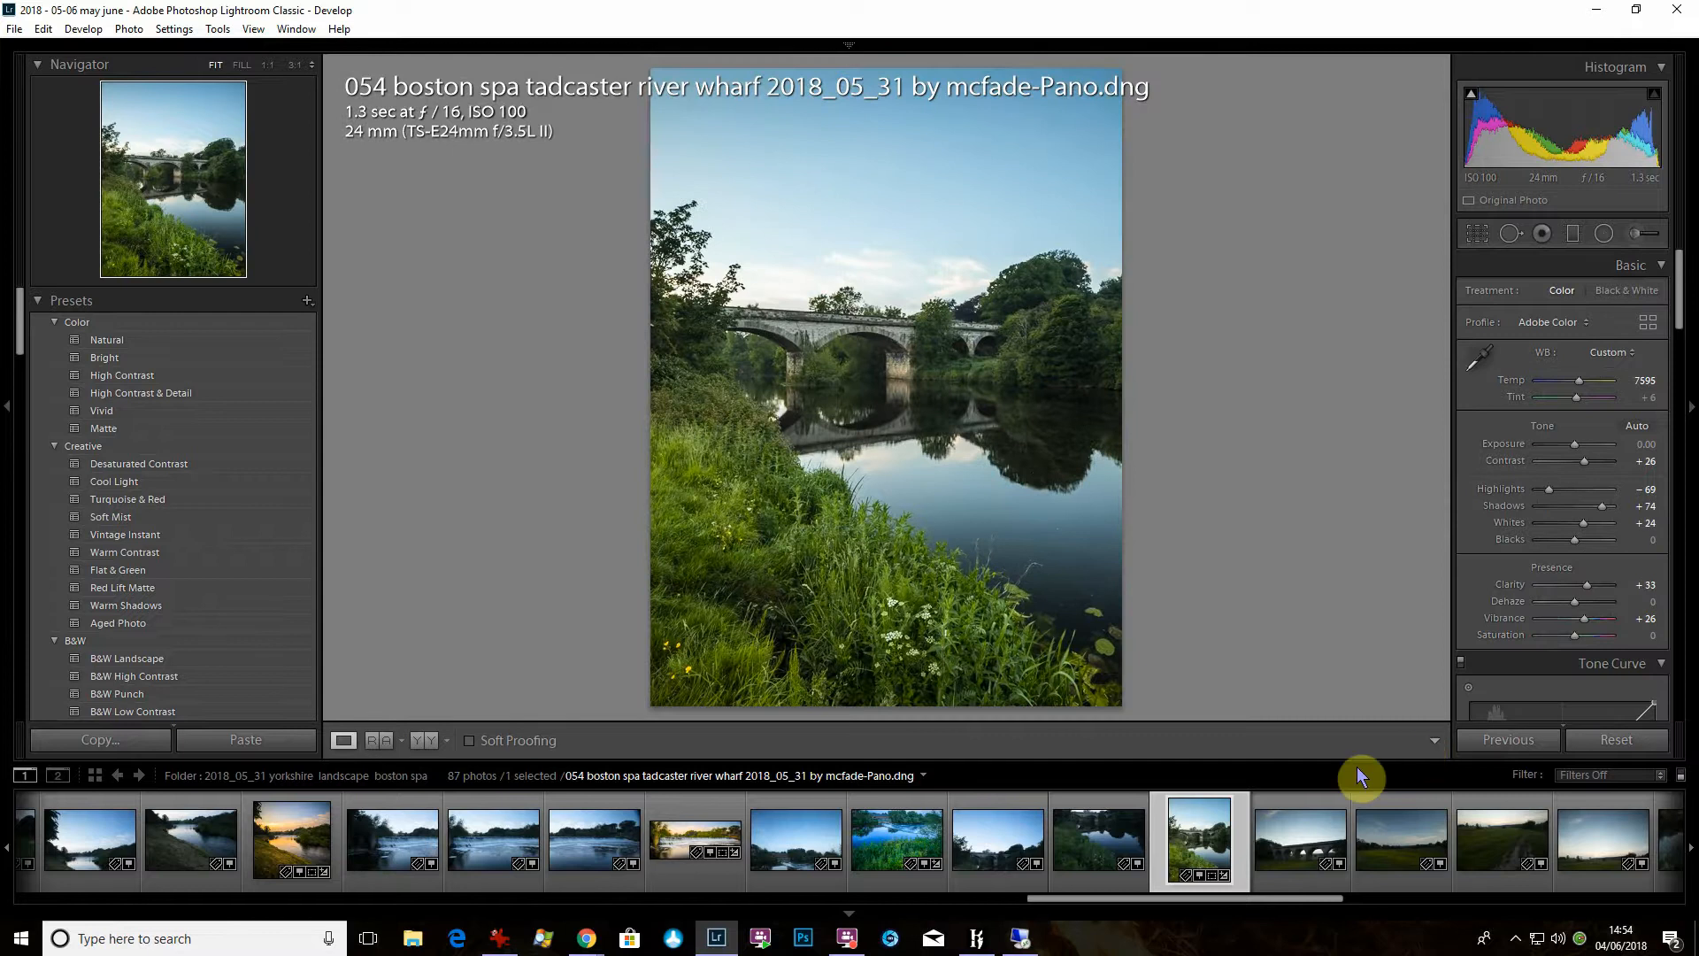
- Create a virtual copy of the panorama and crop it to 1 x 1 at full image width, keeping the riverbank's bottom edge
right_click(1193, 831)
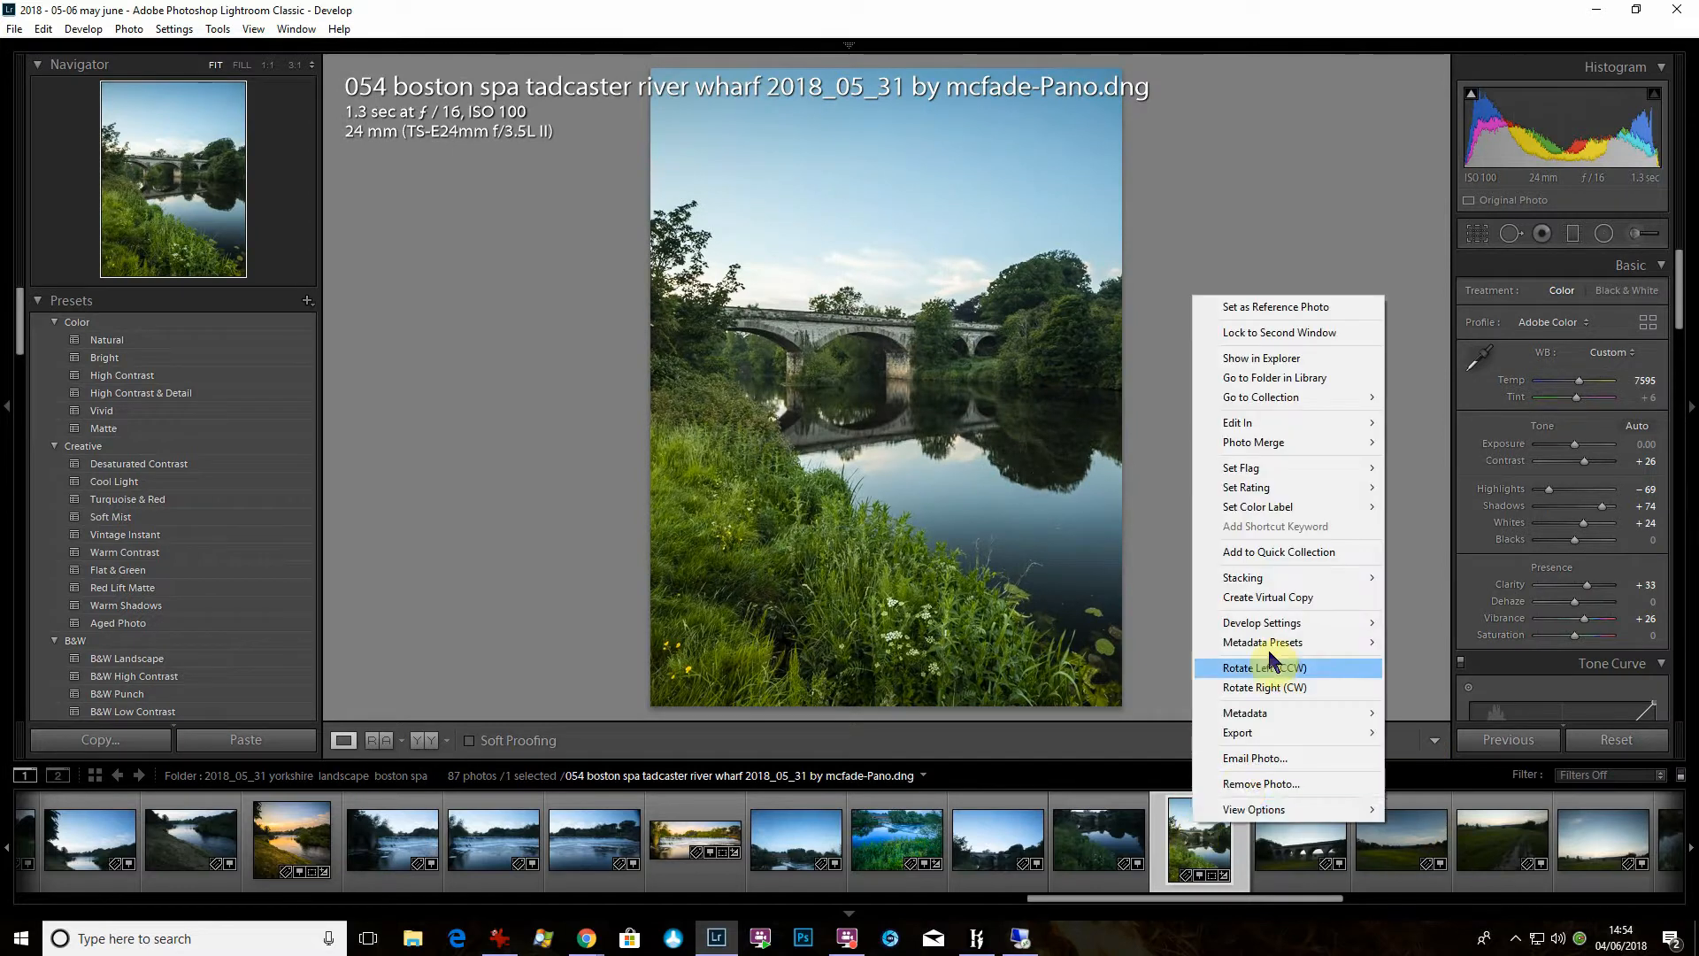
click(1285, 598)
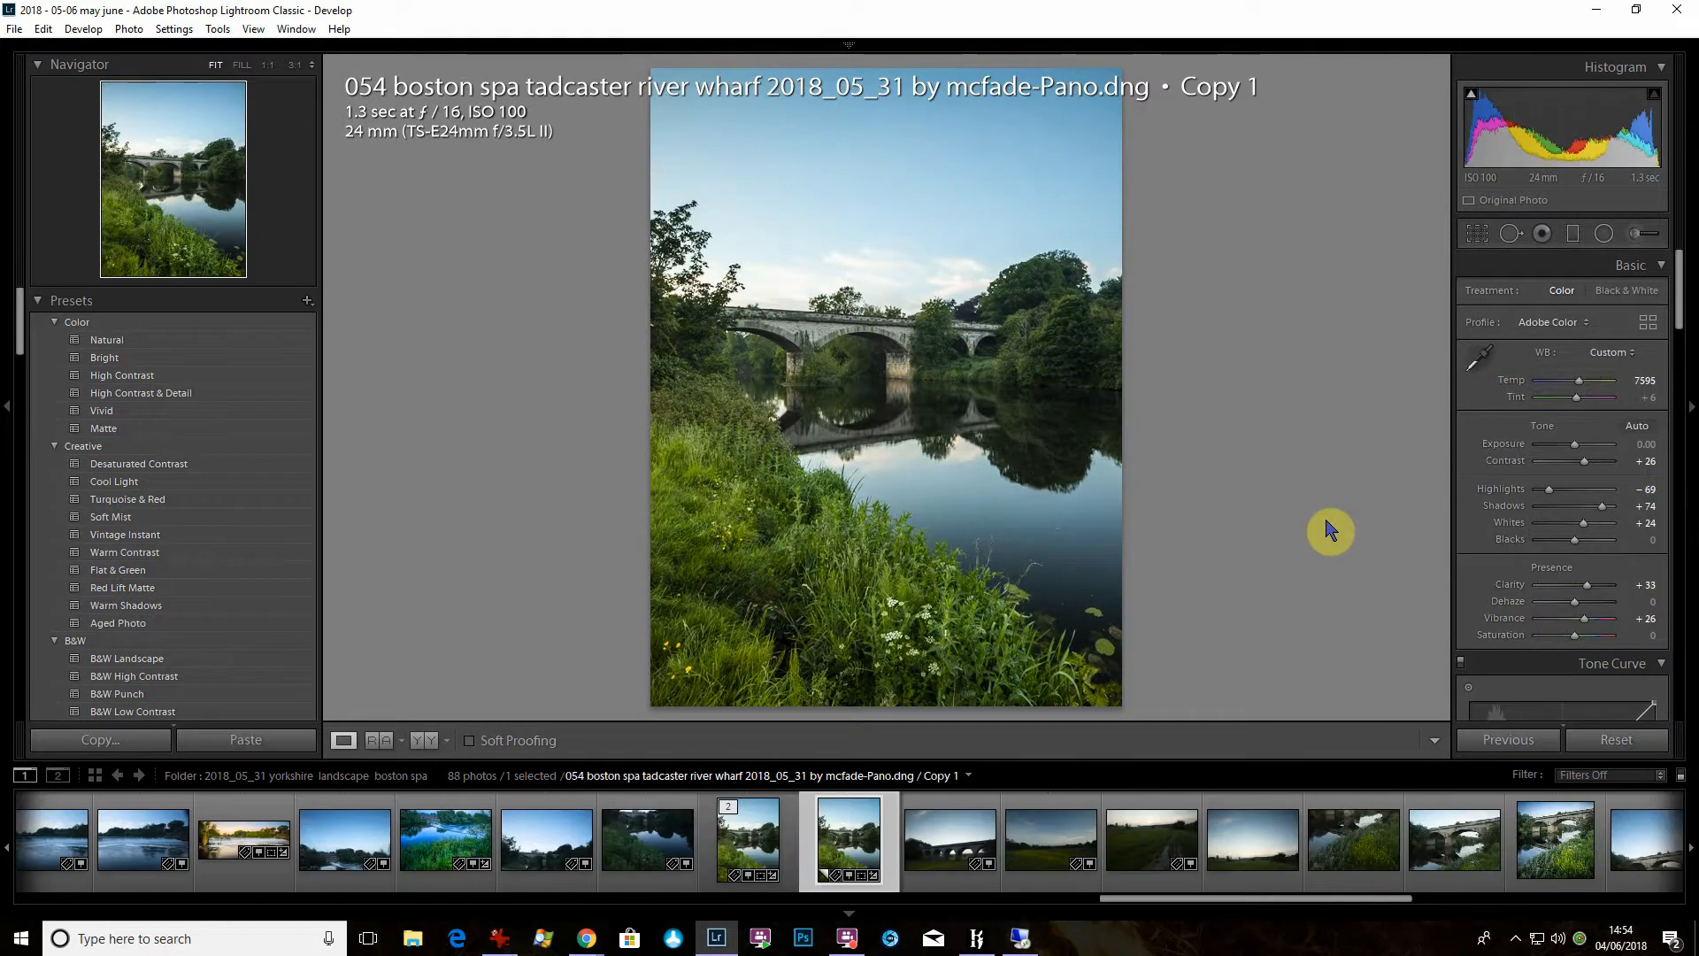
click(1477, 233)
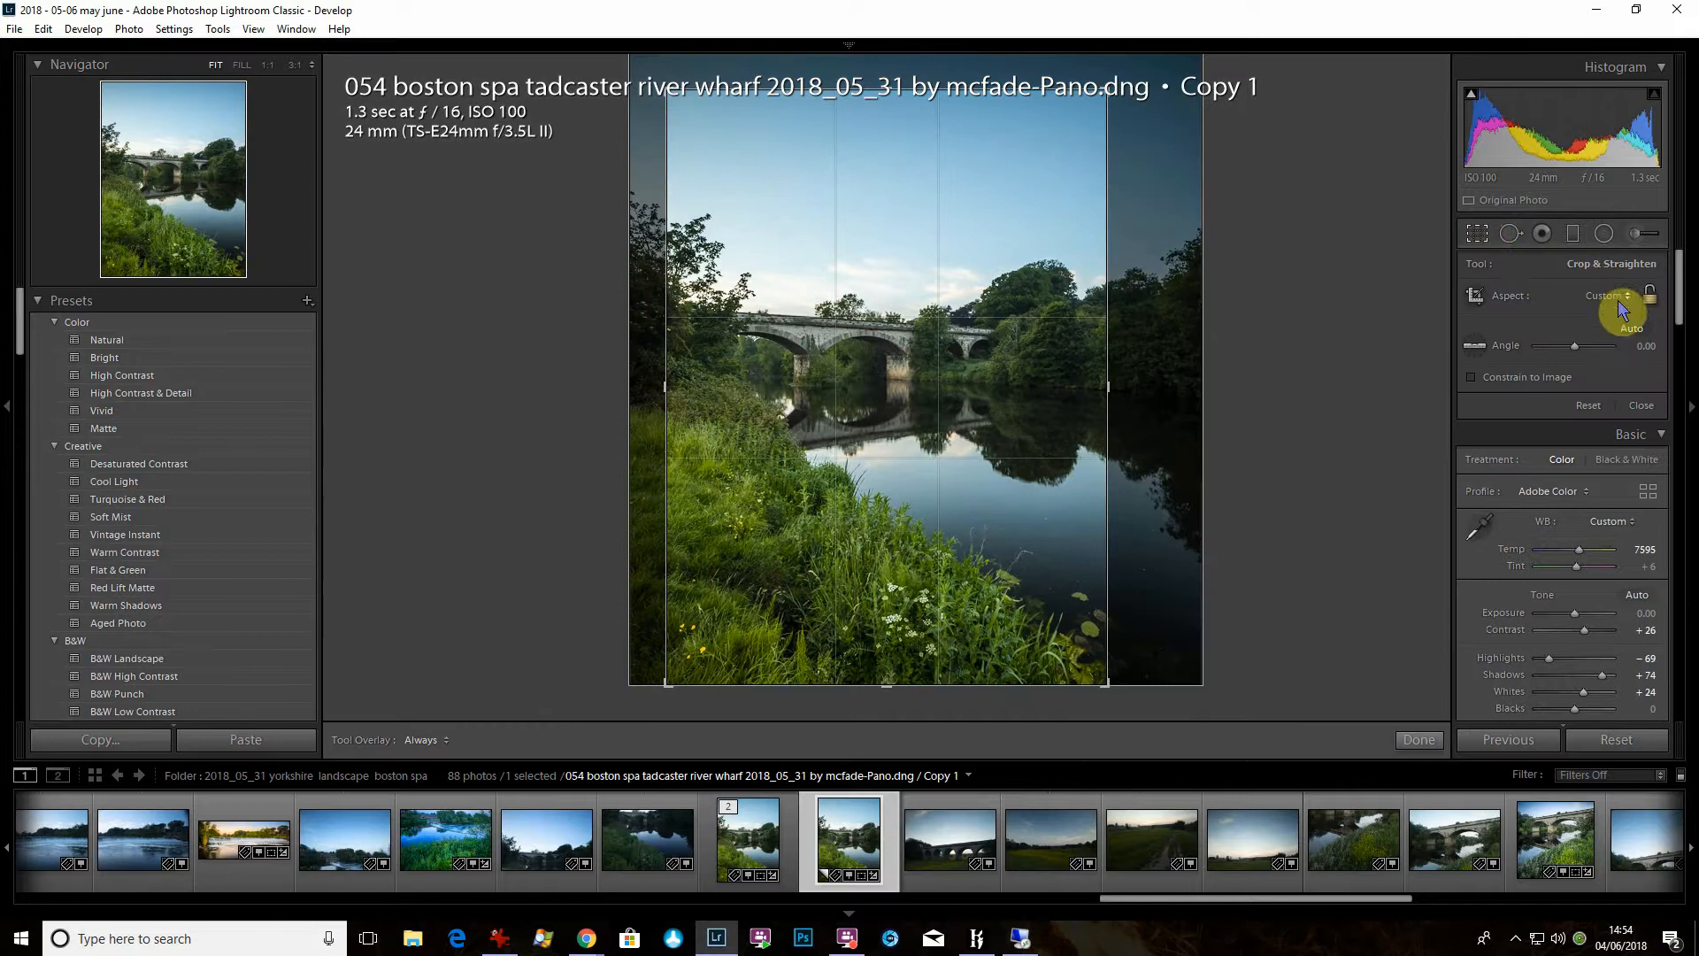
click(1616, 299)
click(1568, 382)
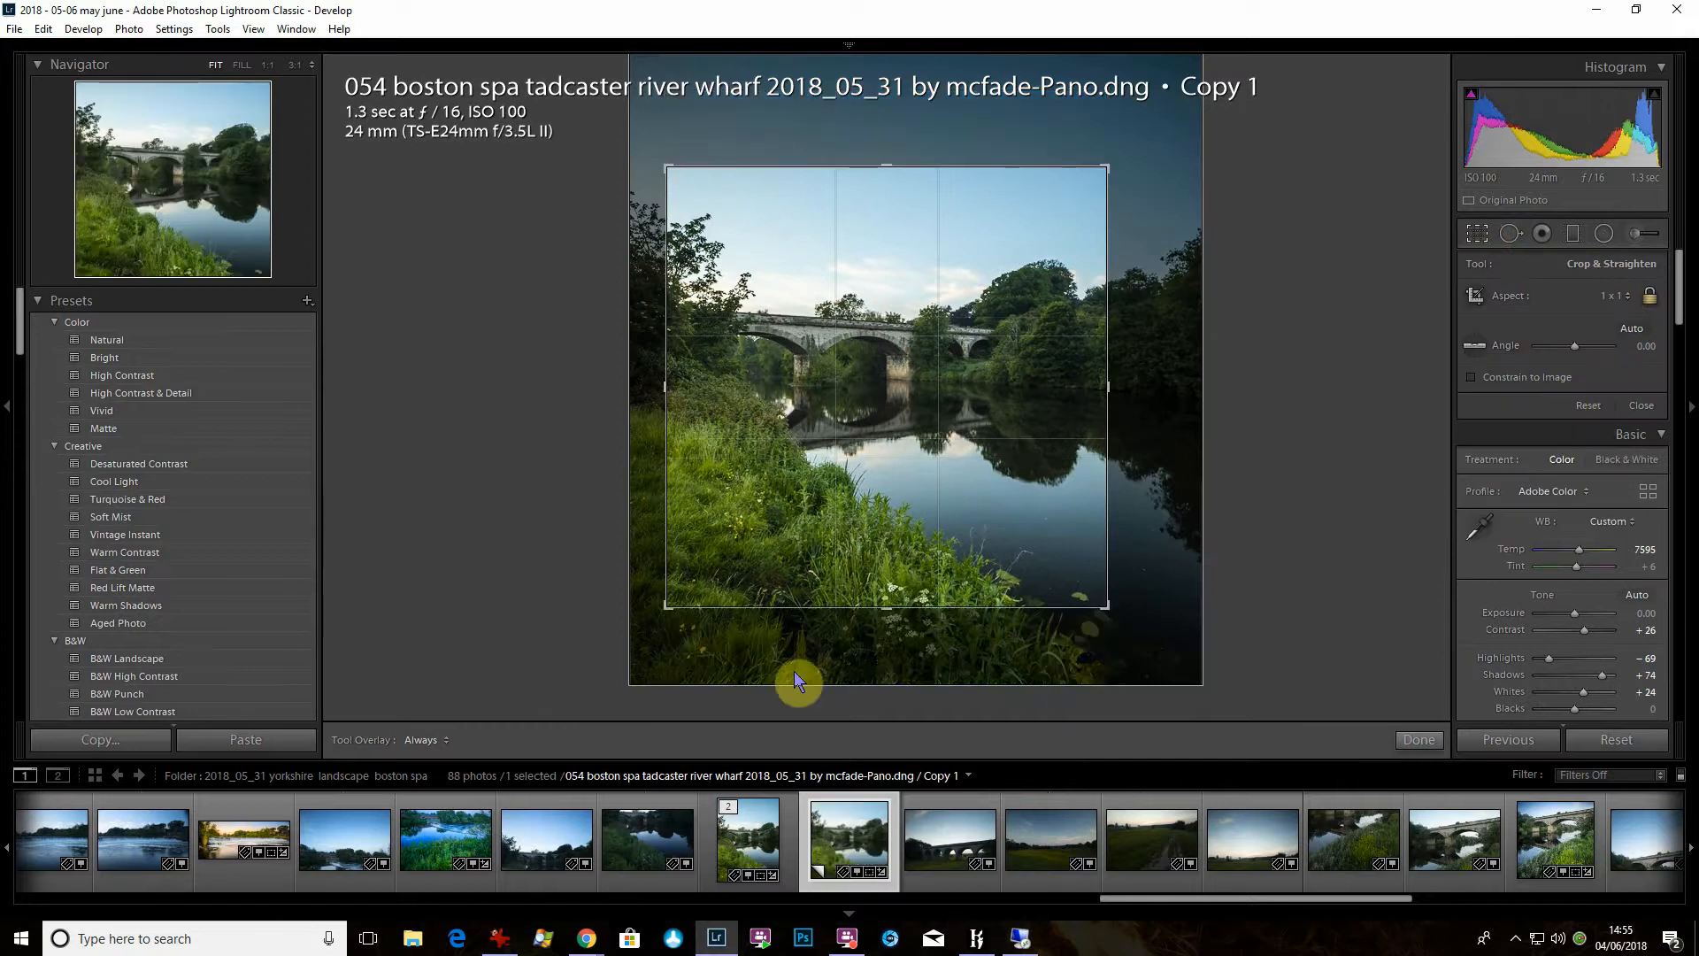
drag(830, 365, 1172, 767)
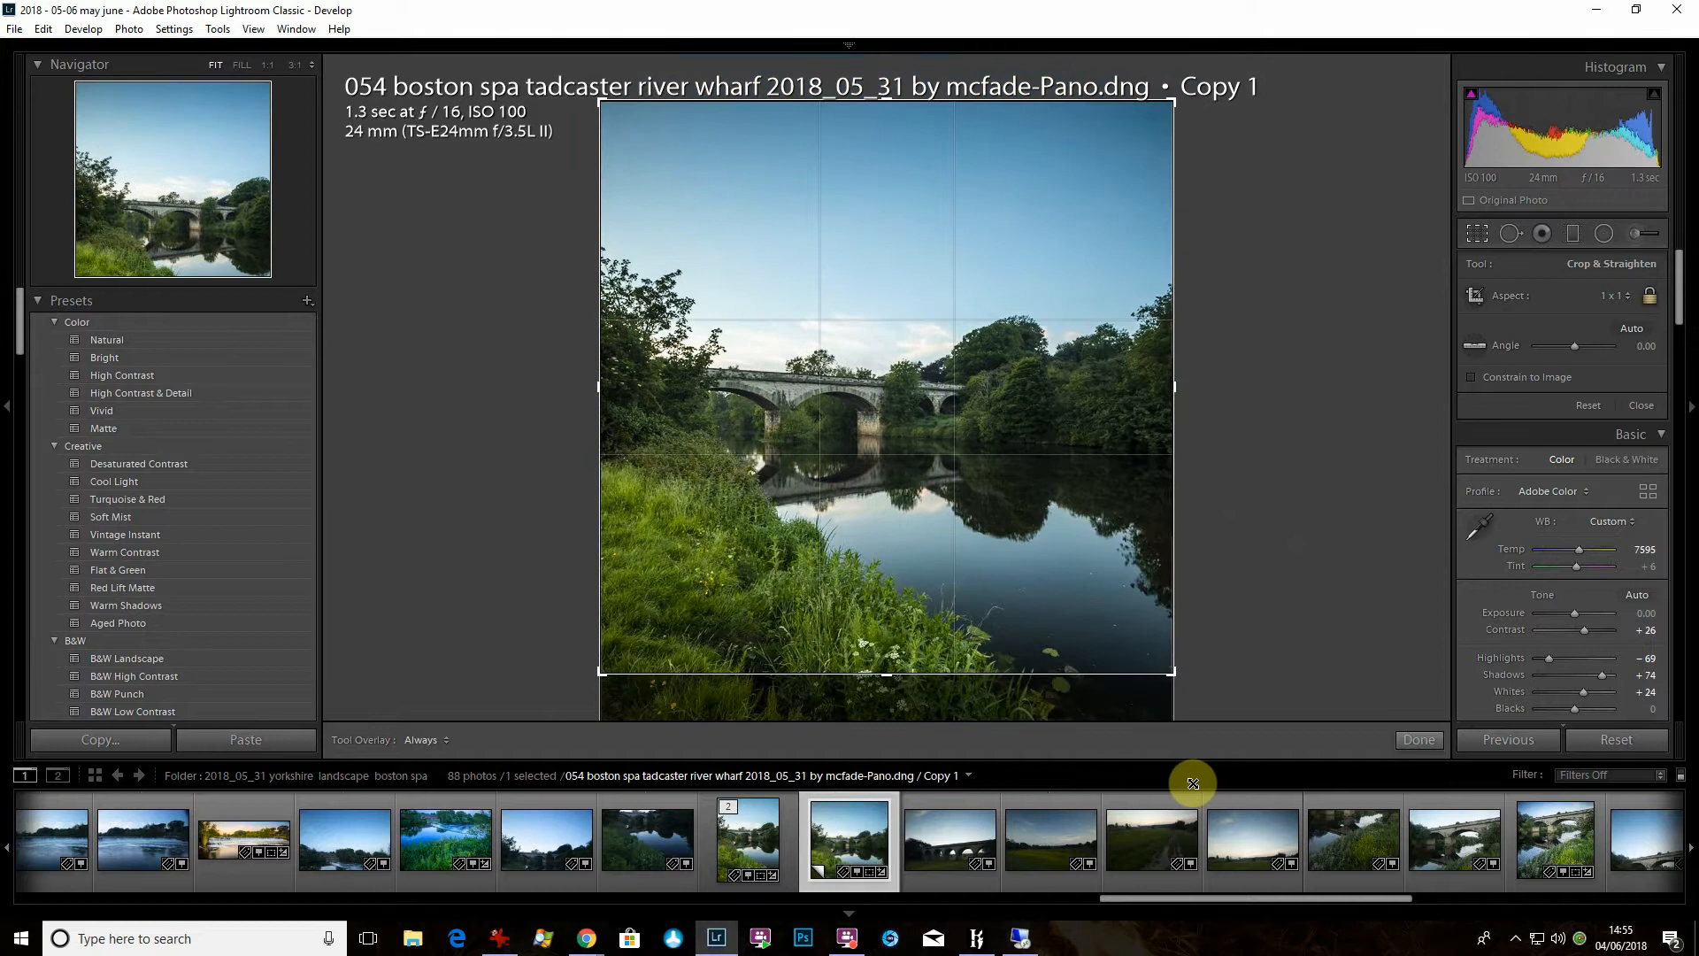
drag(1035, 497, 1038, 404)
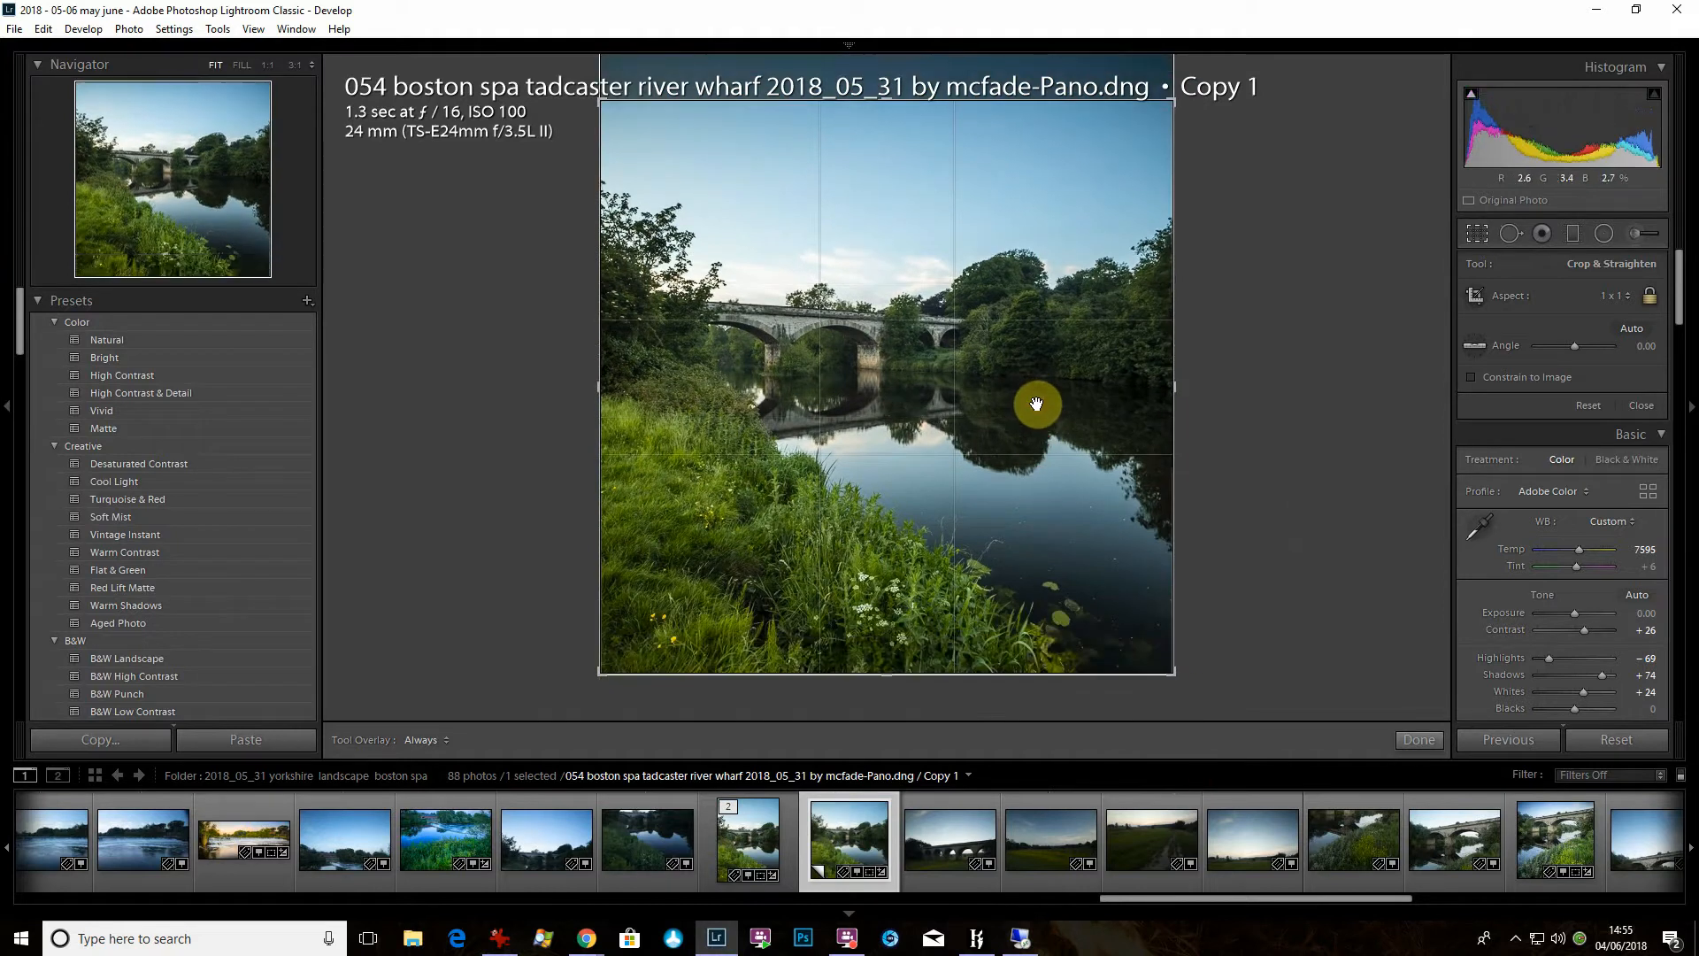
key(Return)
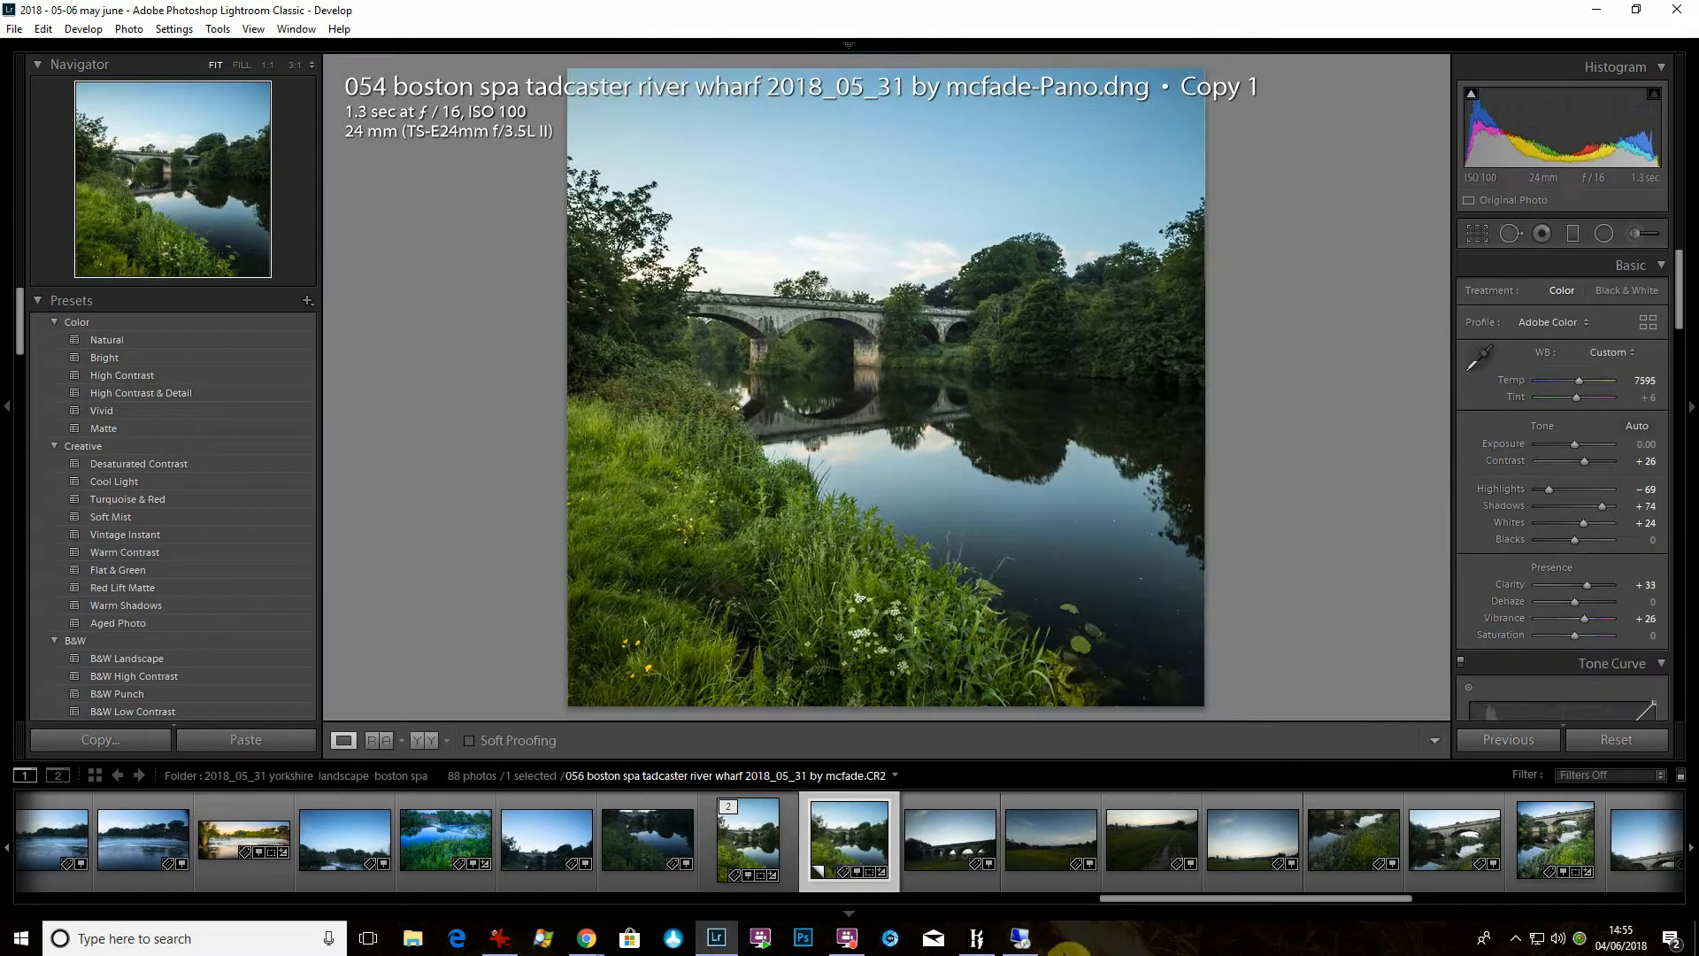
- Create a virtual copy of the square version and convert it to Black & White
right_click(866, 835)
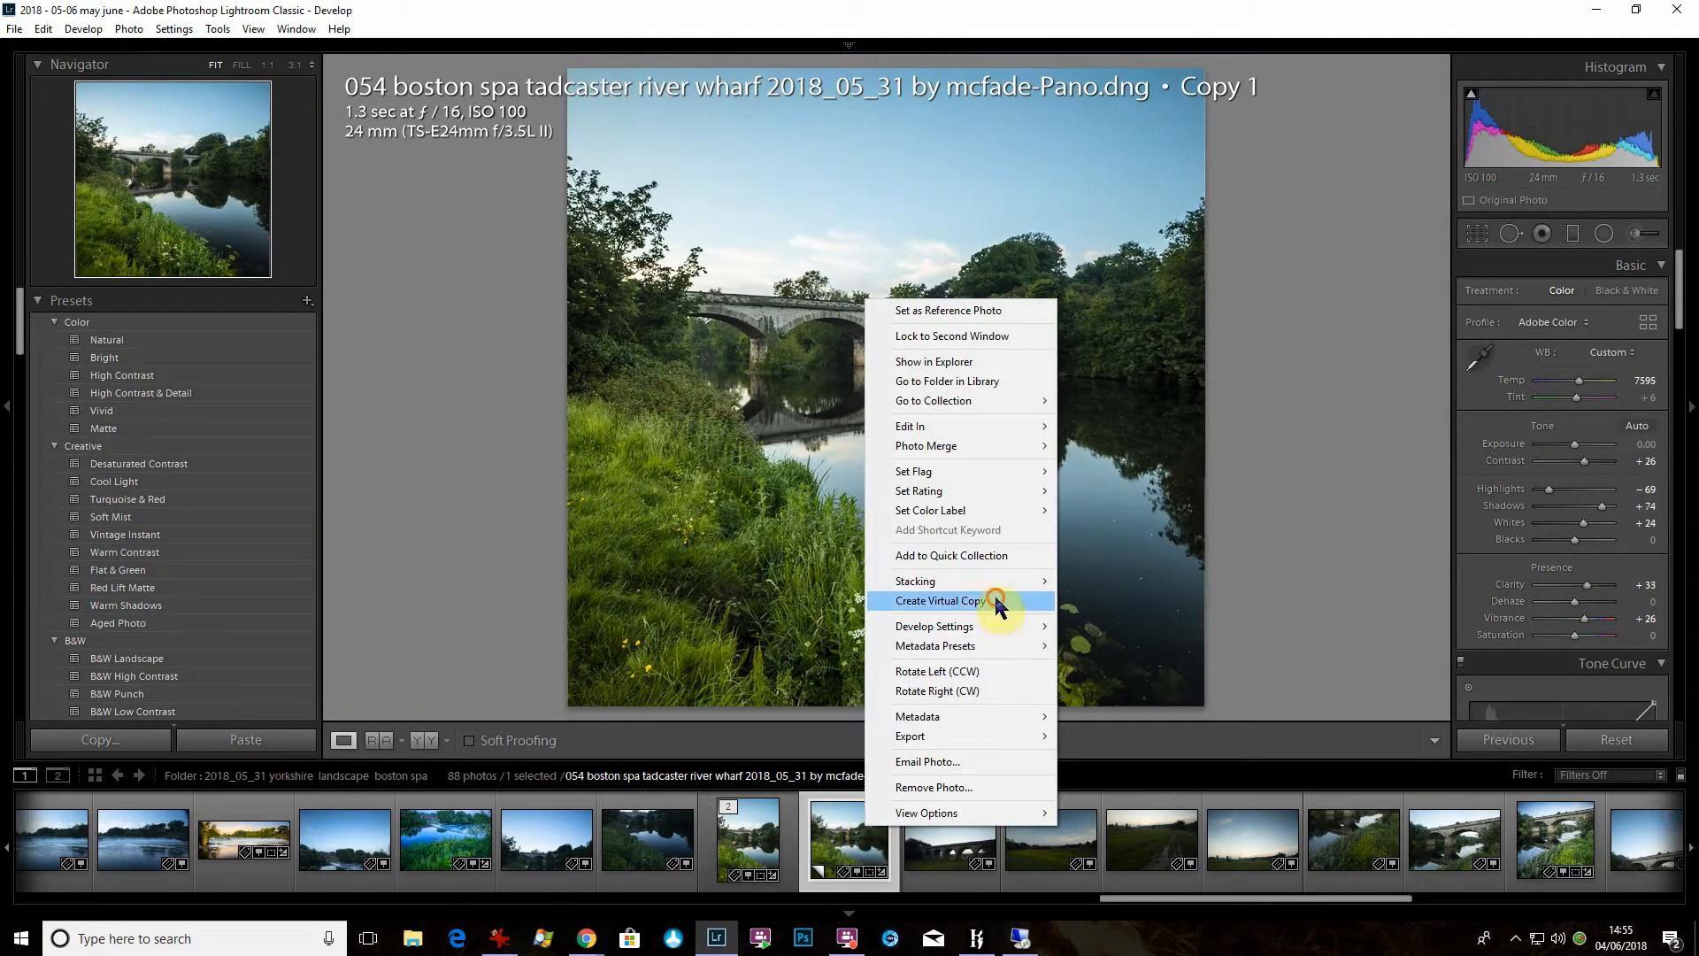
click(1044, 593)
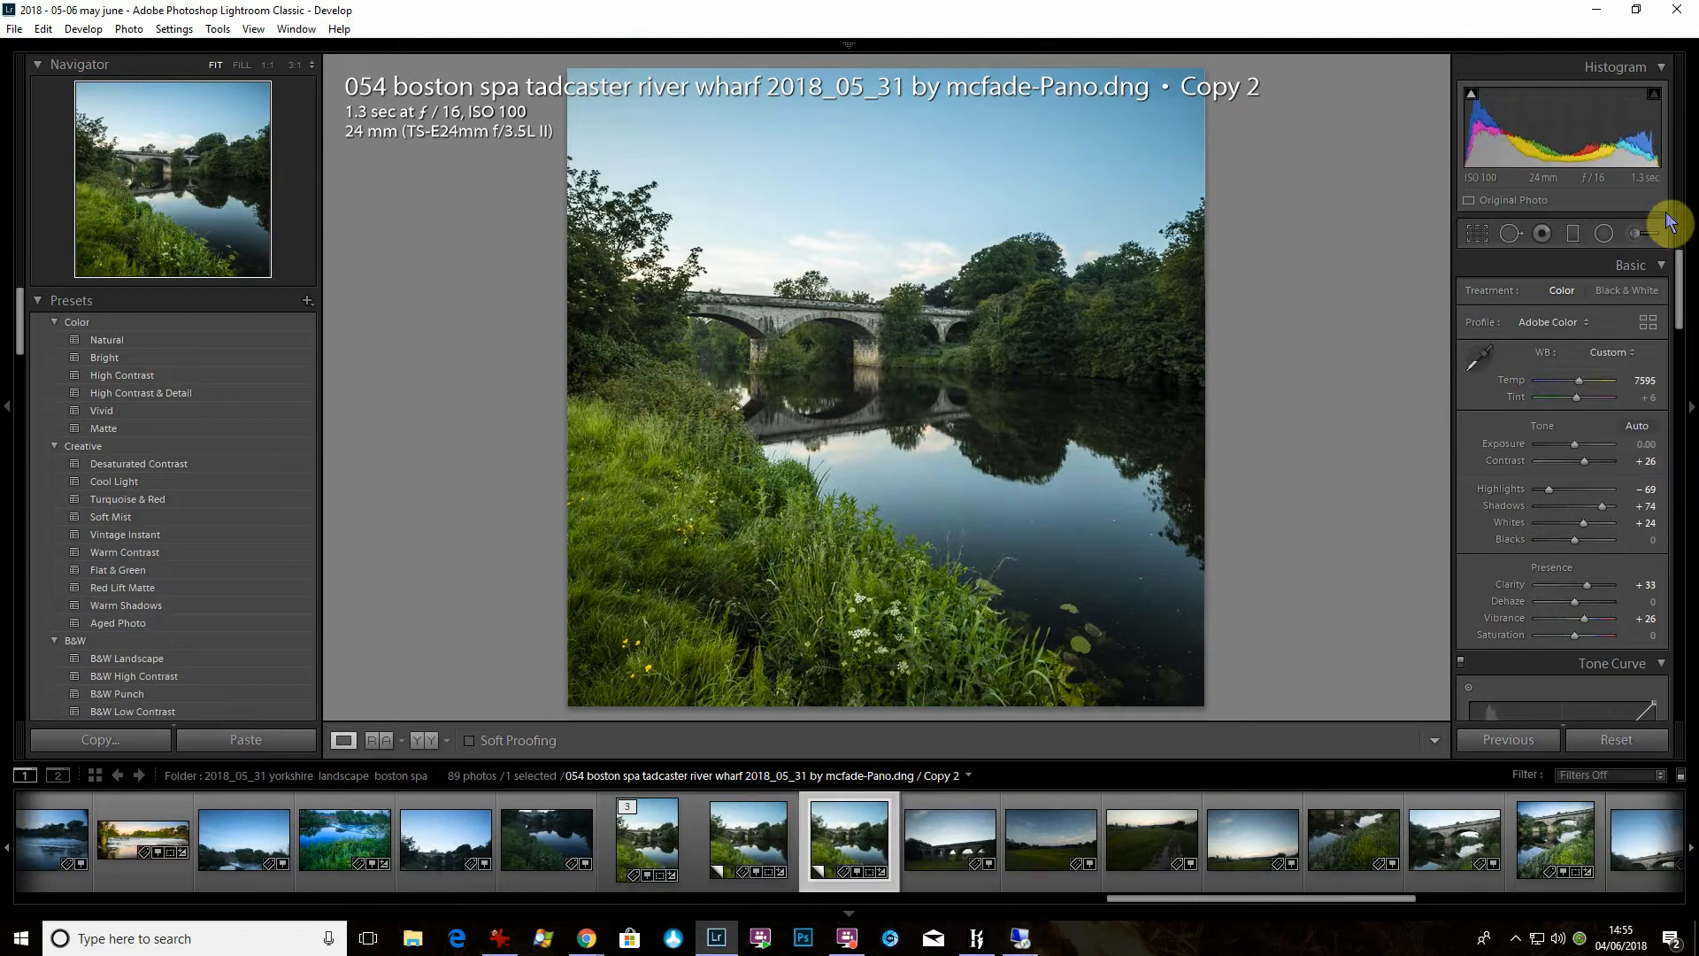
click(1628, 292)
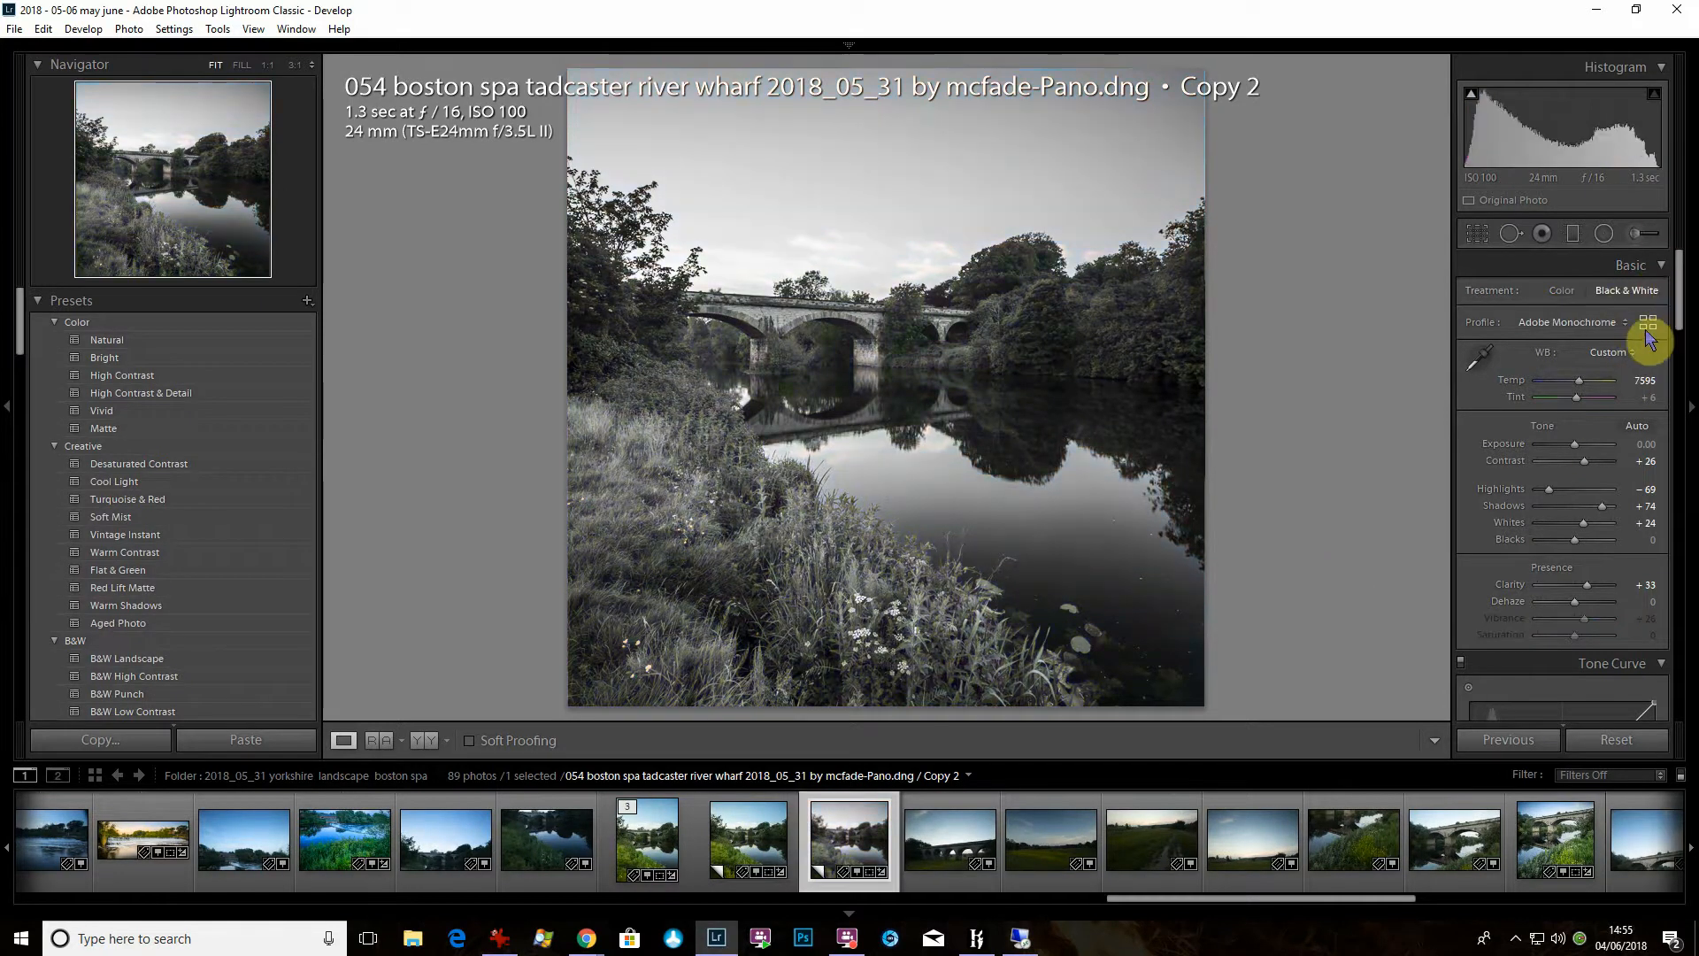
- In the Black & White Mix of the monochrome copy, set Green to +80 and Blue to -31
drag(1680, 318, 1686, 422)
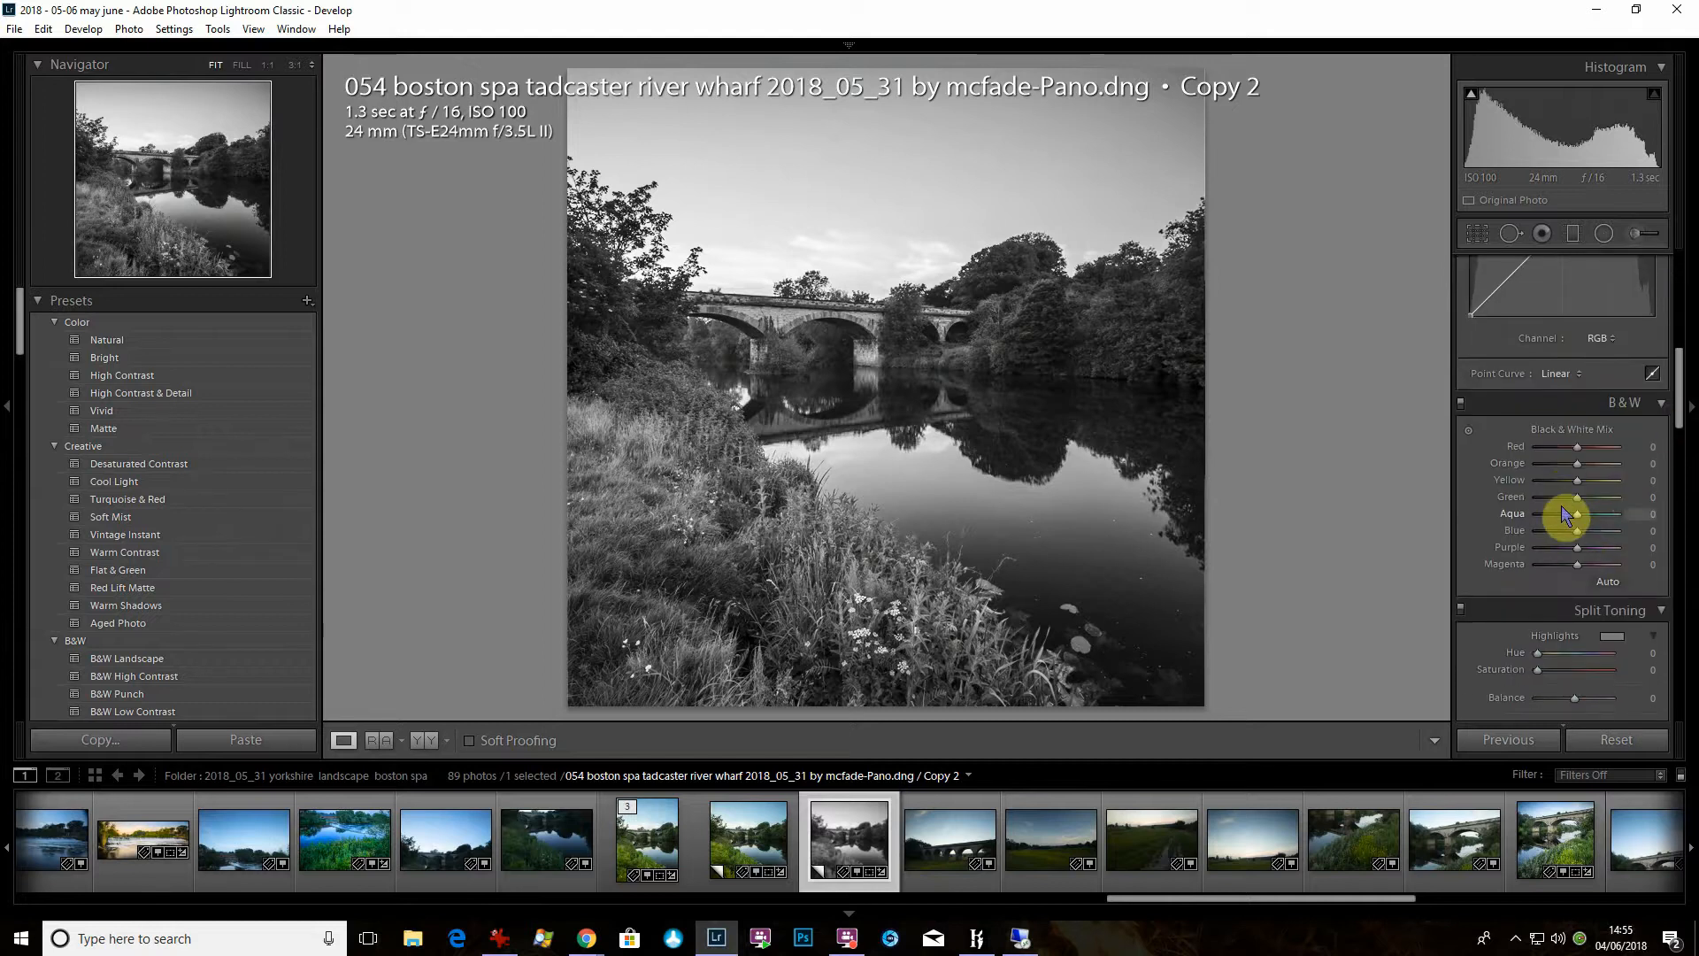
drag(1581, 503, 1520, 555)
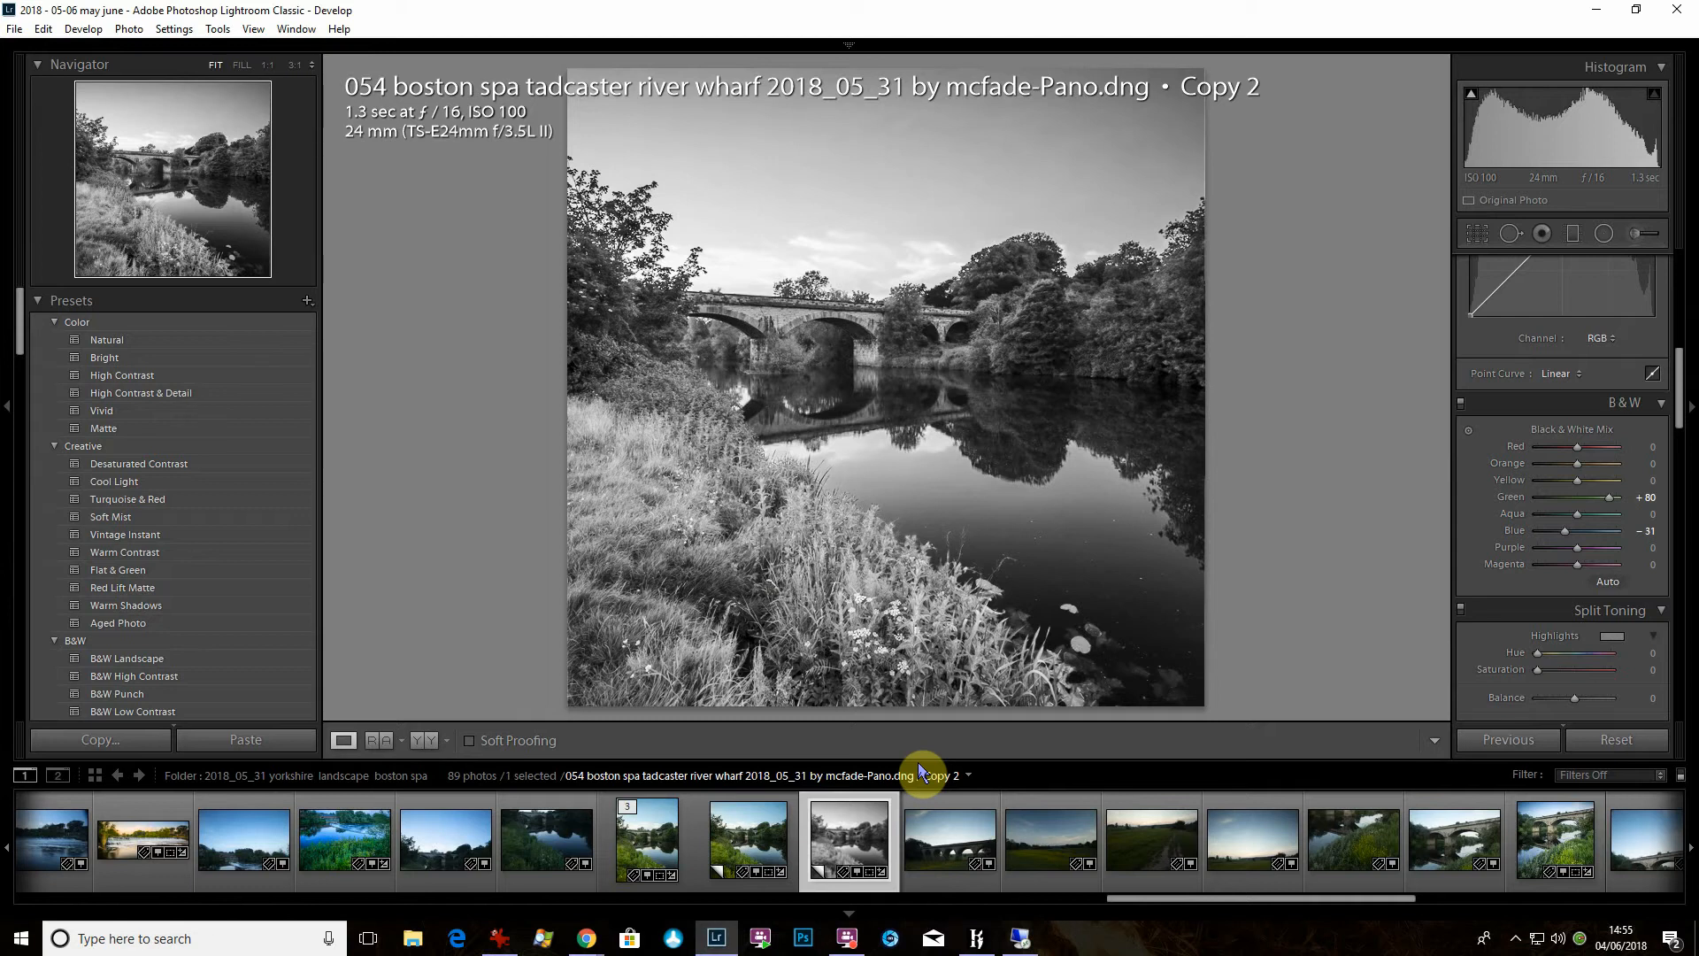
key(shift)
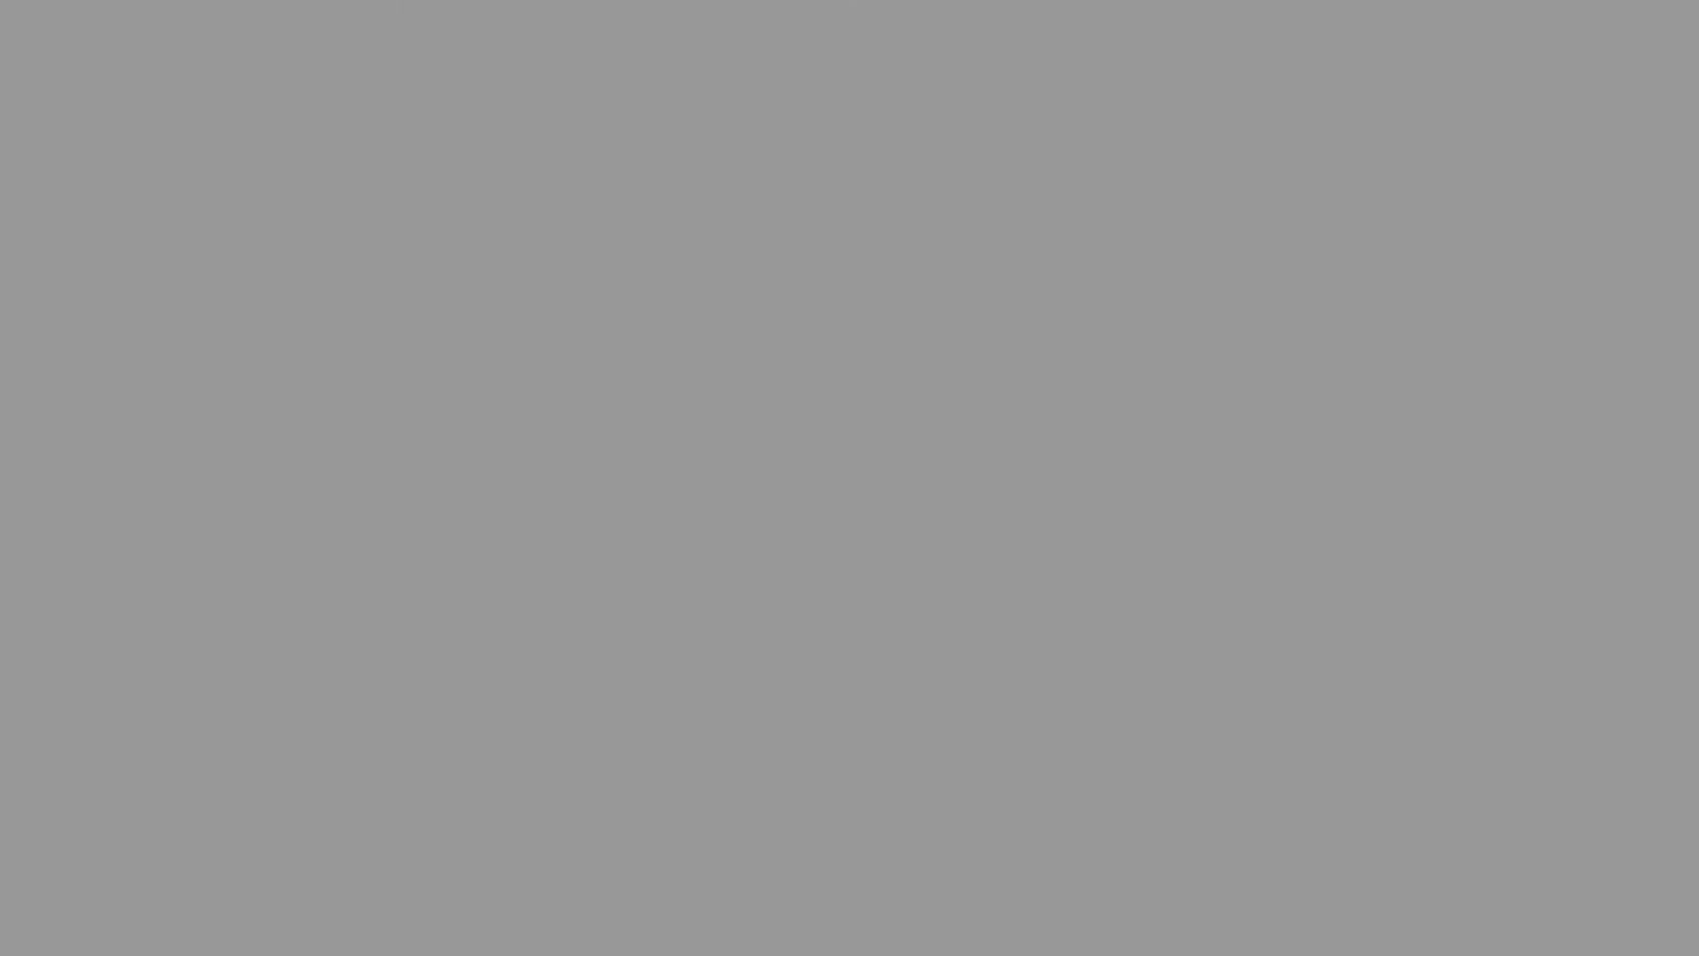